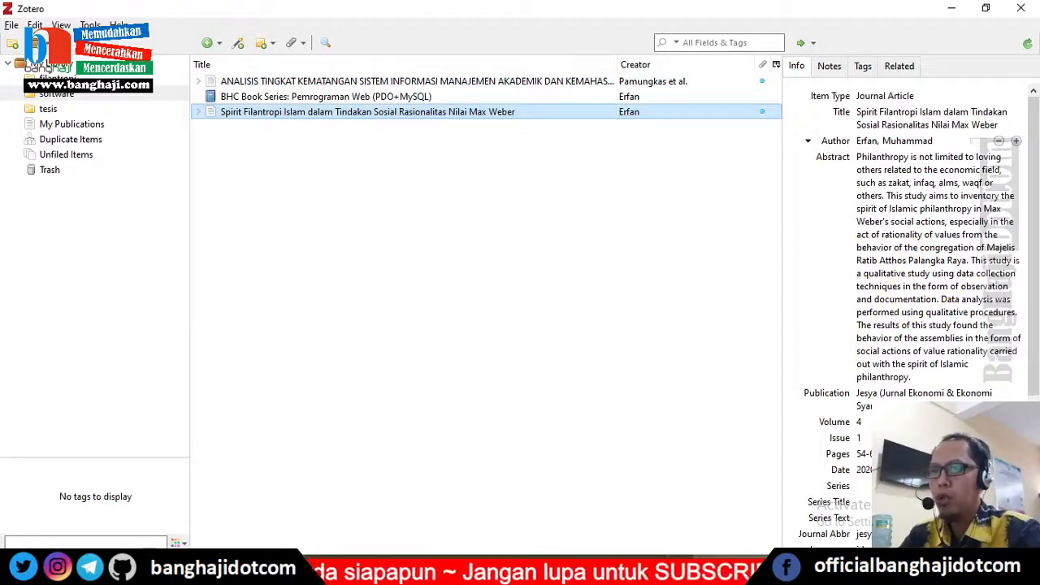
Step: Switch to LibreOffice Writer and extend the last paragraph with more placeholder text ending in 'gfsd.'
key(alt+Tab)
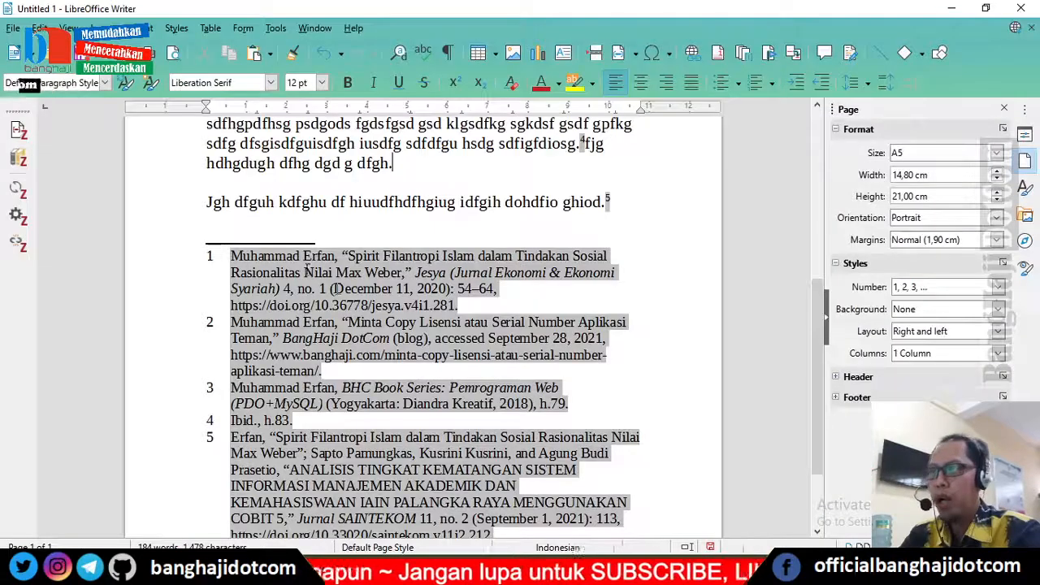
click(619, 205)
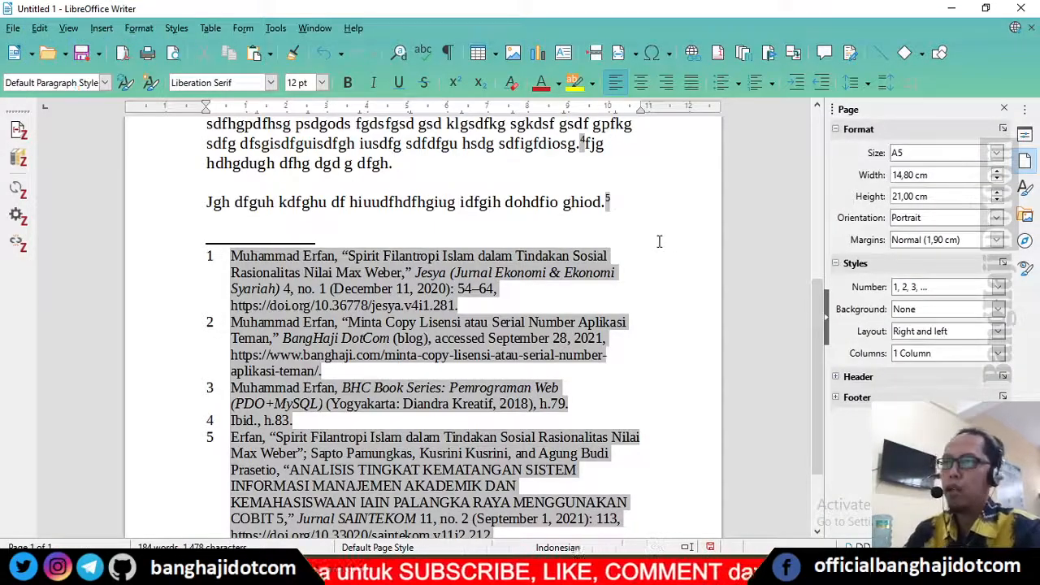
text(fjhglksdgh lsdgk hsdgkfsd kgdklfghsdgh sdfklgh )
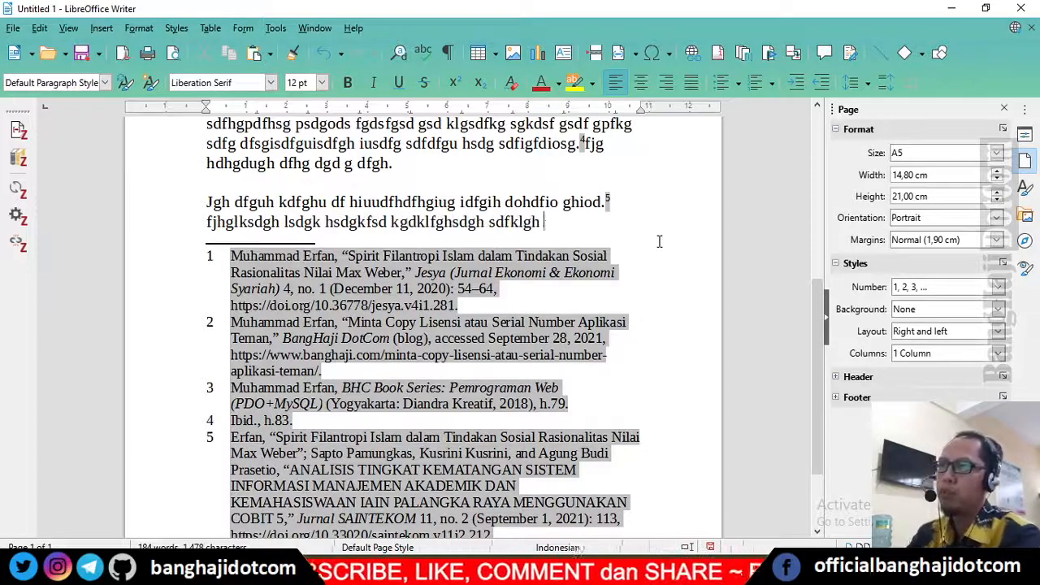
text(sdfghi fdhgisdg sdfhg osdfghhdfo ghhdfio ghdfghd gh dfgkh)
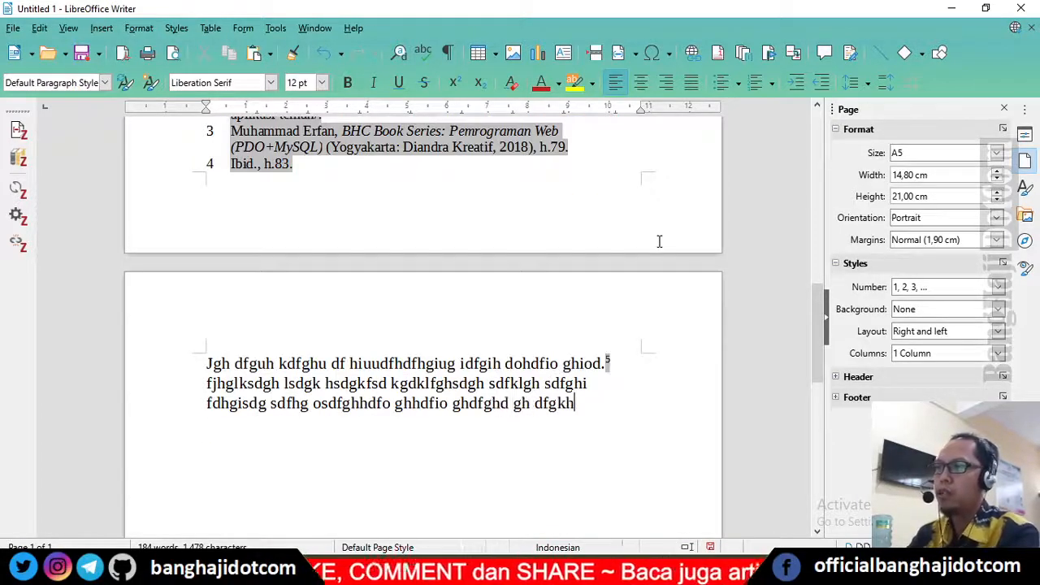
text(d ghdfgkghhdfgh do gdfghdfg s)
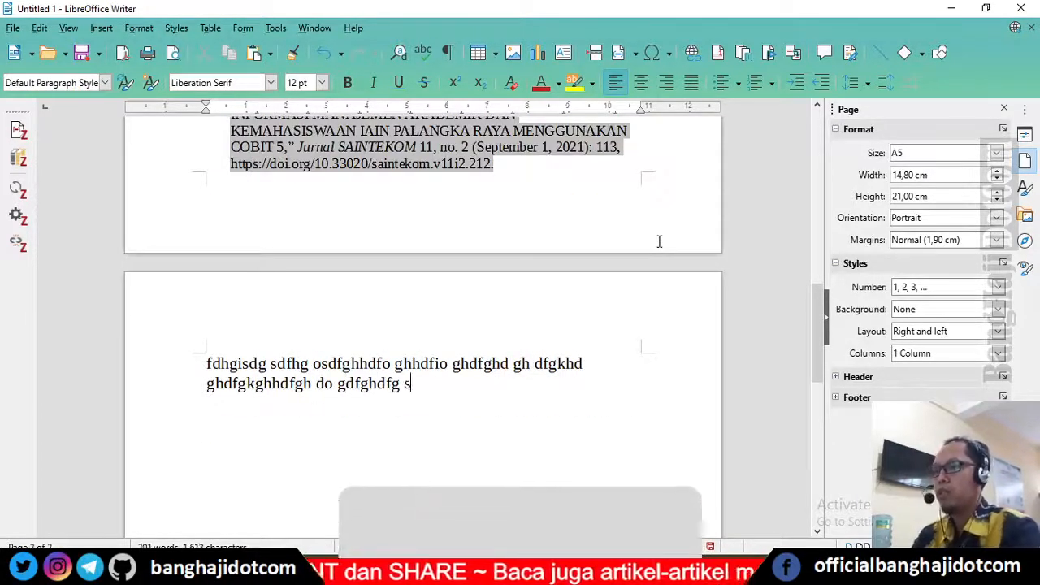
text(fghksdf g dfi gfsd.)
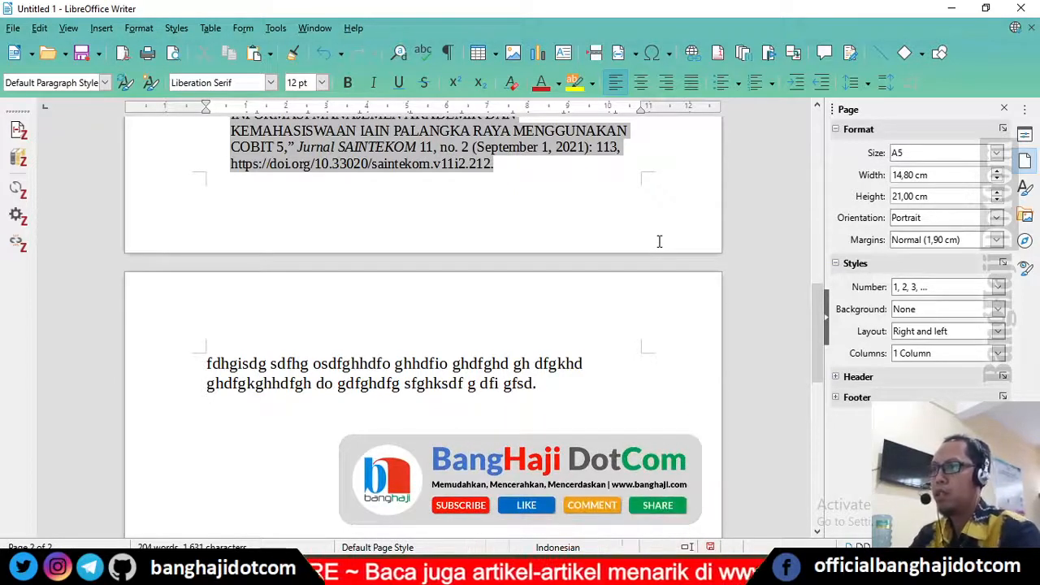
Step: Insert a Zotero citation of 'Minta Copy Lisensi atau Serial Number Aplikasi Teman' at the end of the paragraph
key(ctrl+alt+f)
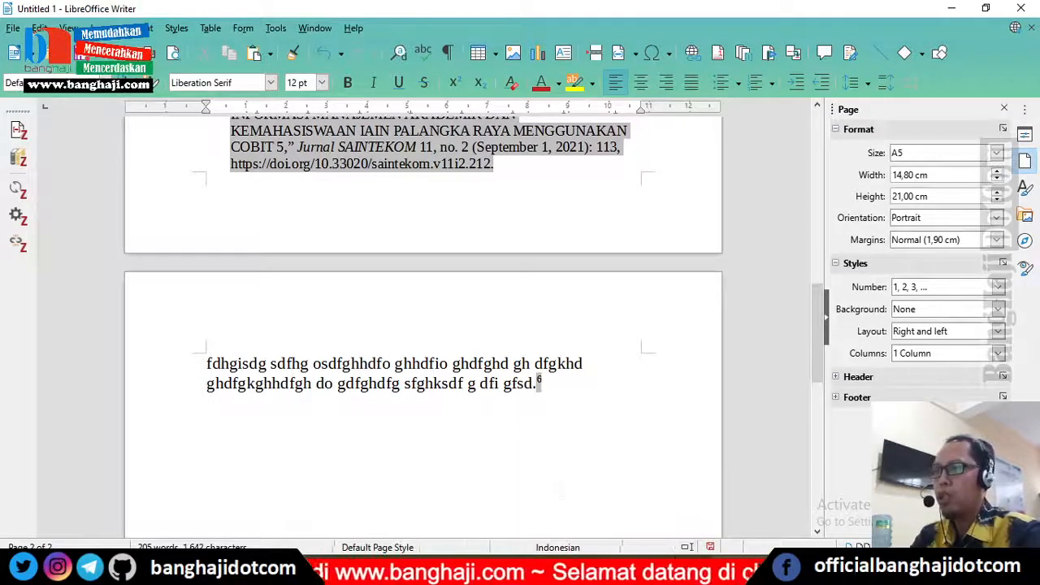
mouse_move(705, 571)
click(792, 505)
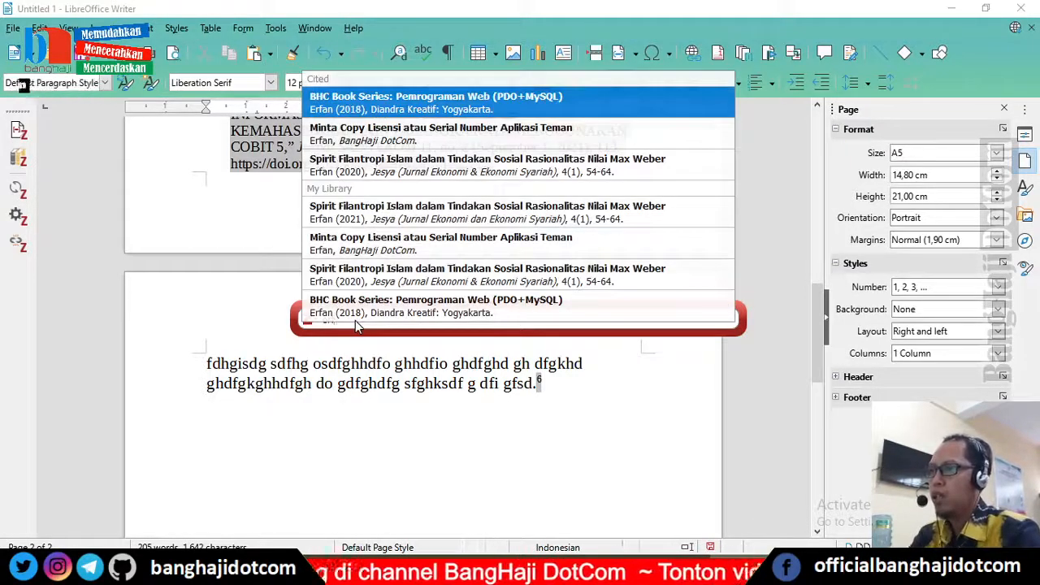
click(433, 250)
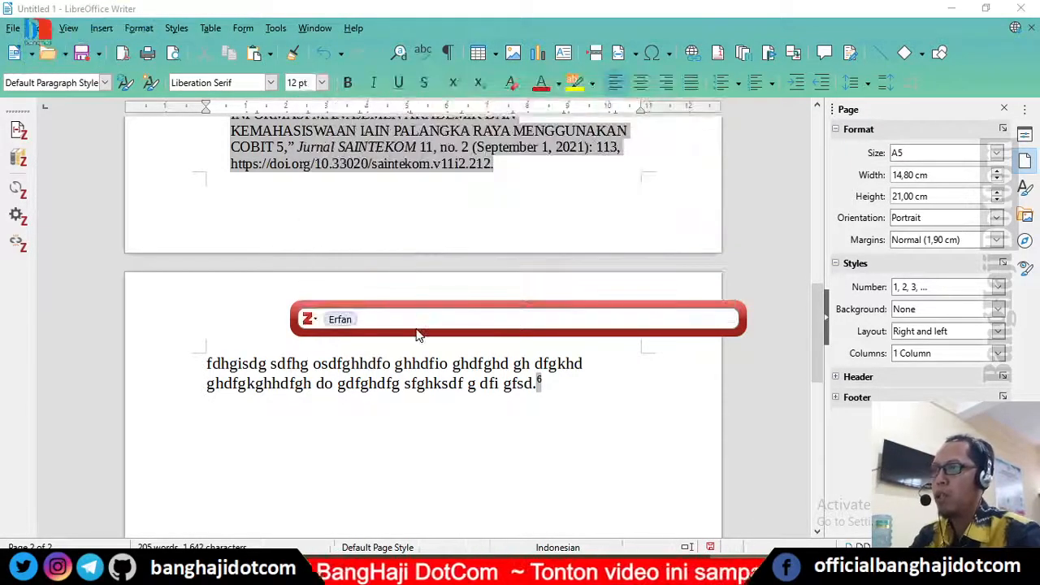
key(Return)
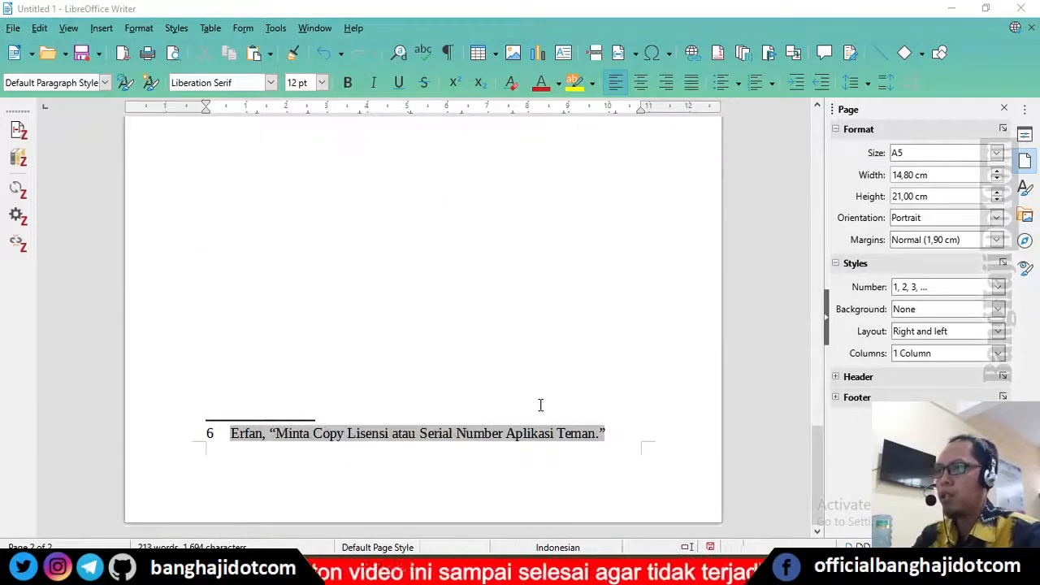
Step: Add new lines after the text and type the heading DAFTAR PUSTAKA
scroll(541, 398, up, 10)
scroll(540, 398, down, 3)
scroll(540, 398, up, 2)
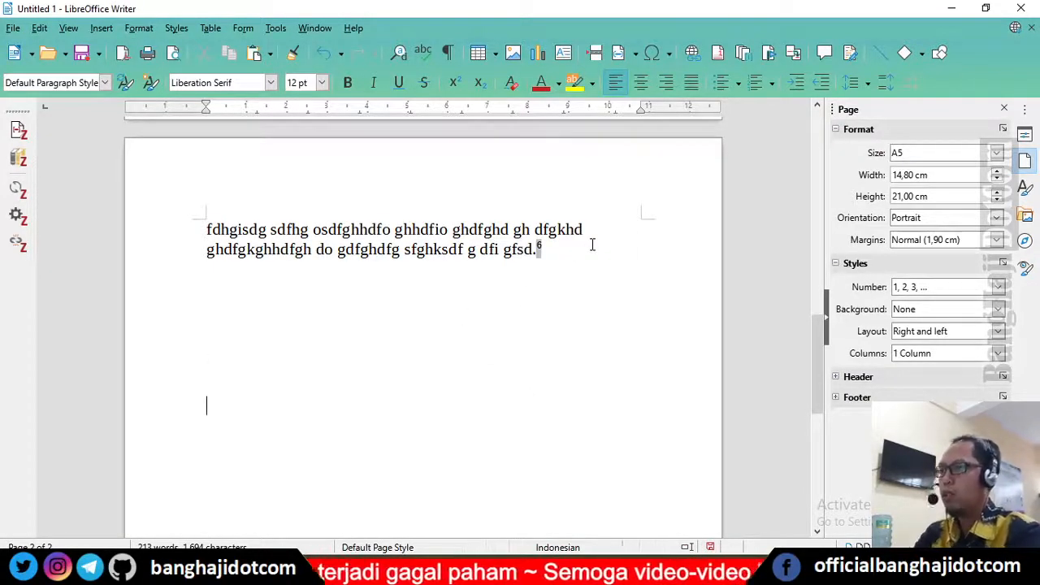
key(Return)
key(Return)
key(Return)
key(Return)
key(Return)
key(Return)
key(Return)
key(Return)
key(Return)
key(Return)
key(Return)
key(Return)
key(Return)
key(Return)
key(Return)
key(Return)
key(Return)
key(Return)
key(Return)
key(Return)
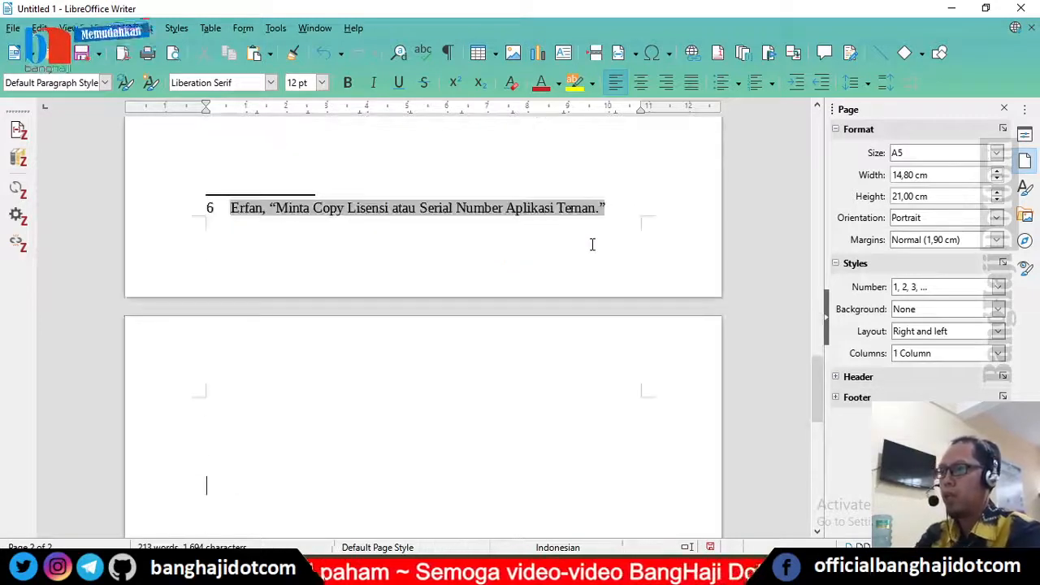
key(BackSpace)
key(BackSpace)
text(DA)
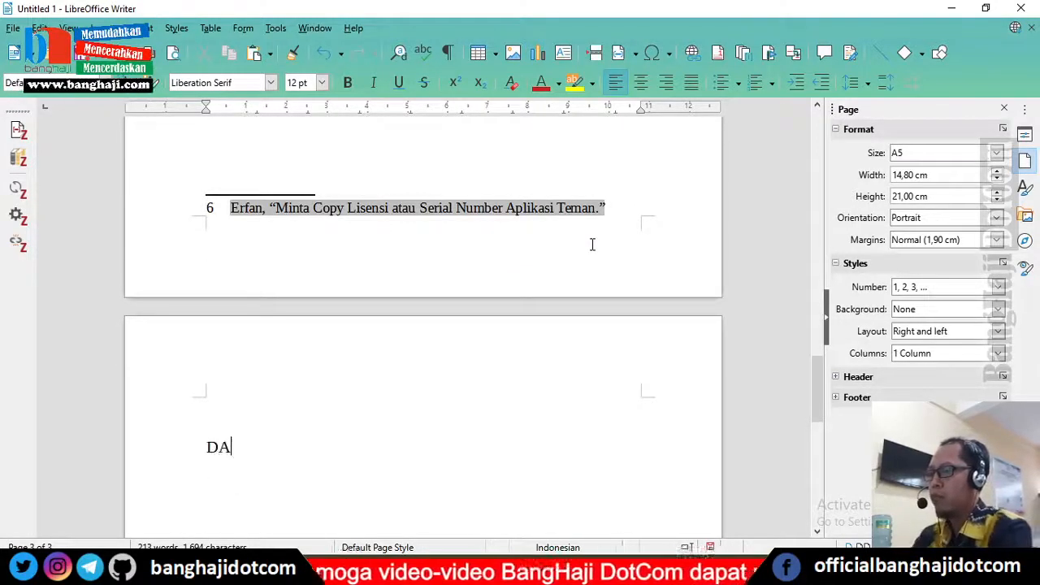
text(FTAR PUS)
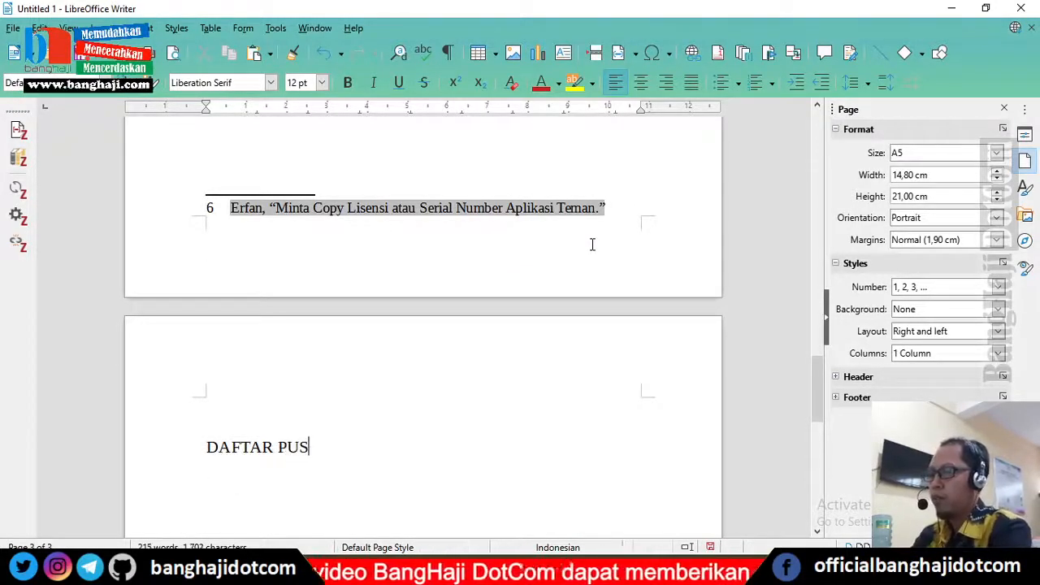
text(TAKA)
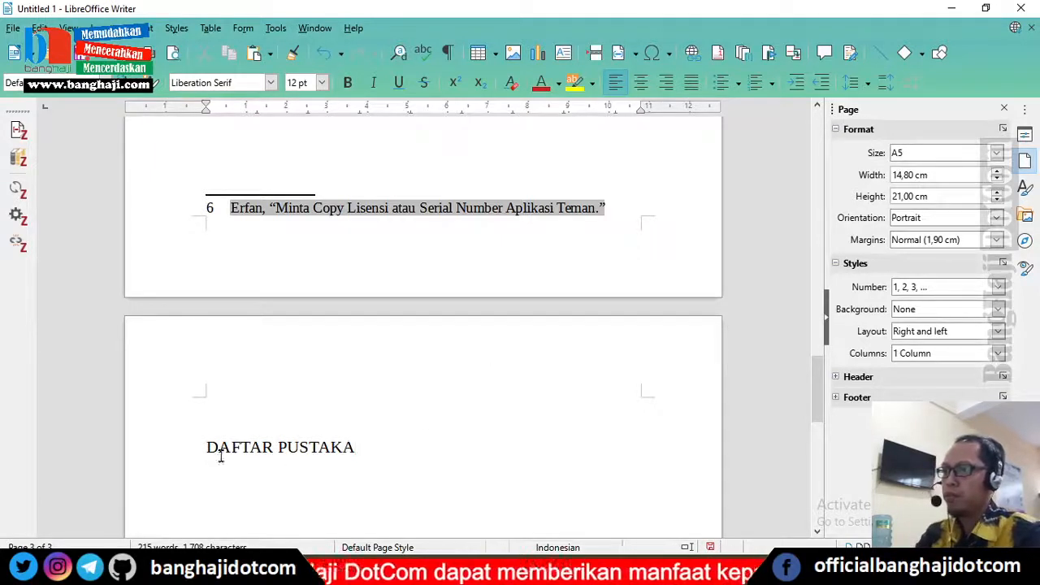
Step: Center the DAFTAR PUSTAKA heading and insert the Zotero bibliography on a line below it
click(640, 82)
scroll(473, 452, down, 3)
click(464, 338)
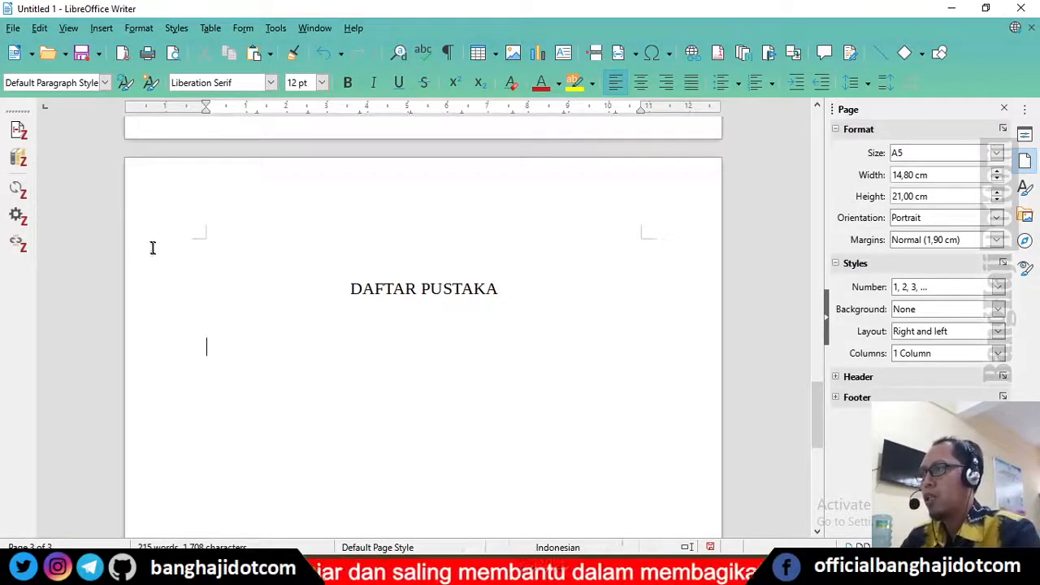
click(19, 158)
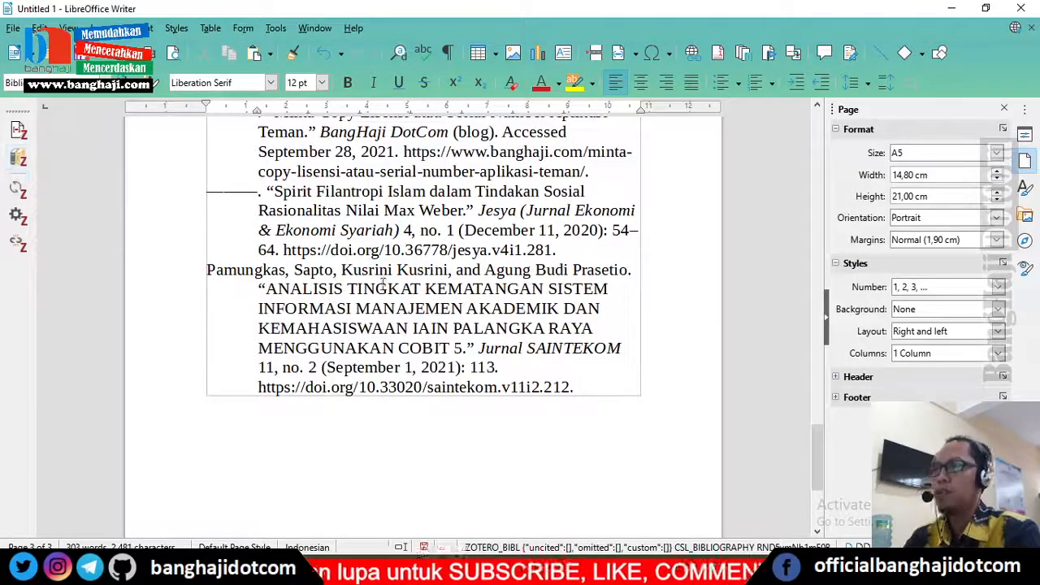
Step: Review the inserted bibliography and refresh the Zotero citations and bibliography
scroll(380, 283, up, 5)
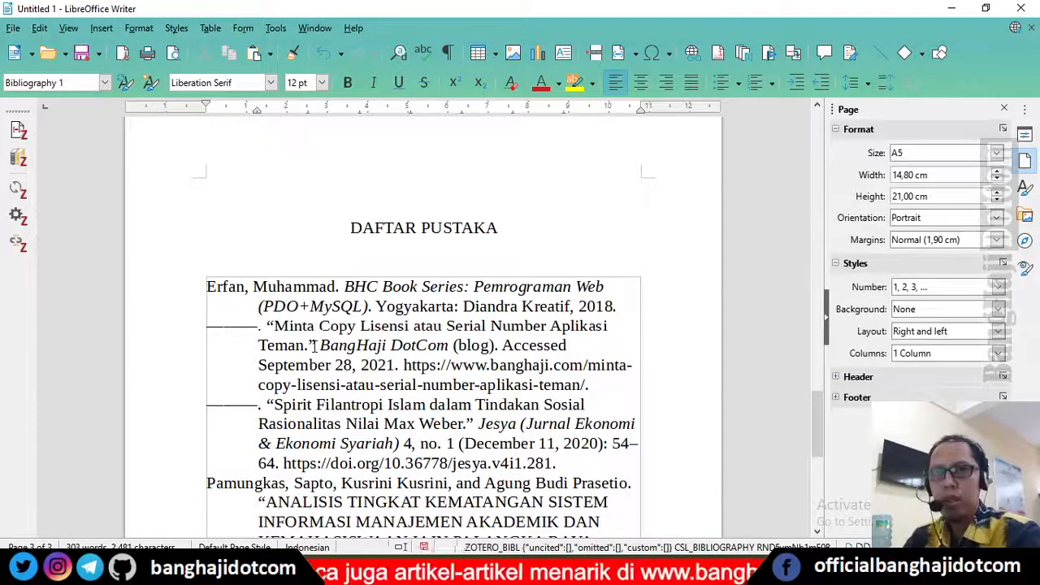
scroll(314, 345, down, 4)
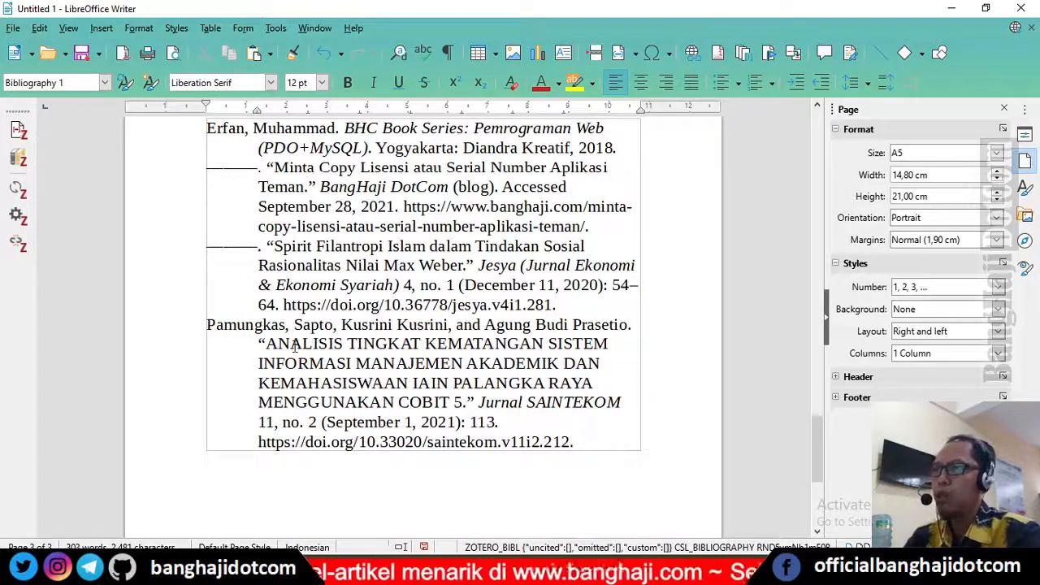
scroll(295, 345, up, 1)
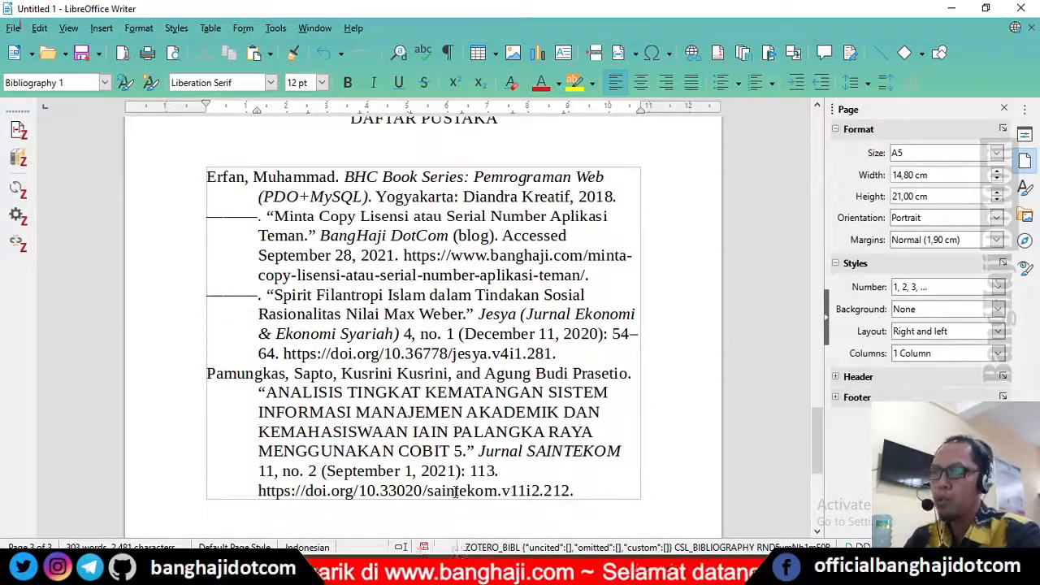
scroll(448, 492, down, 3)
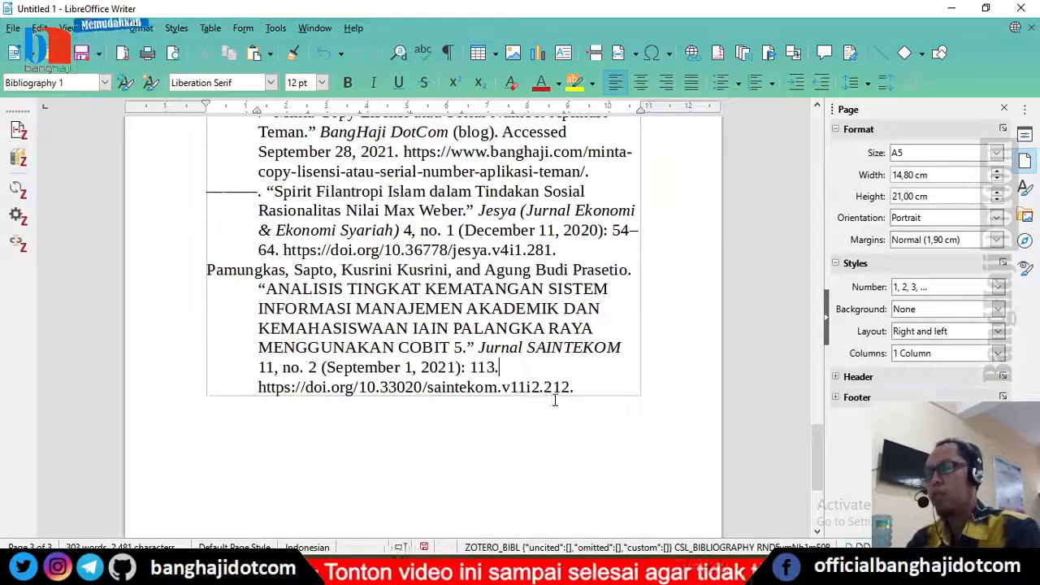
mouse_move(731, 572)
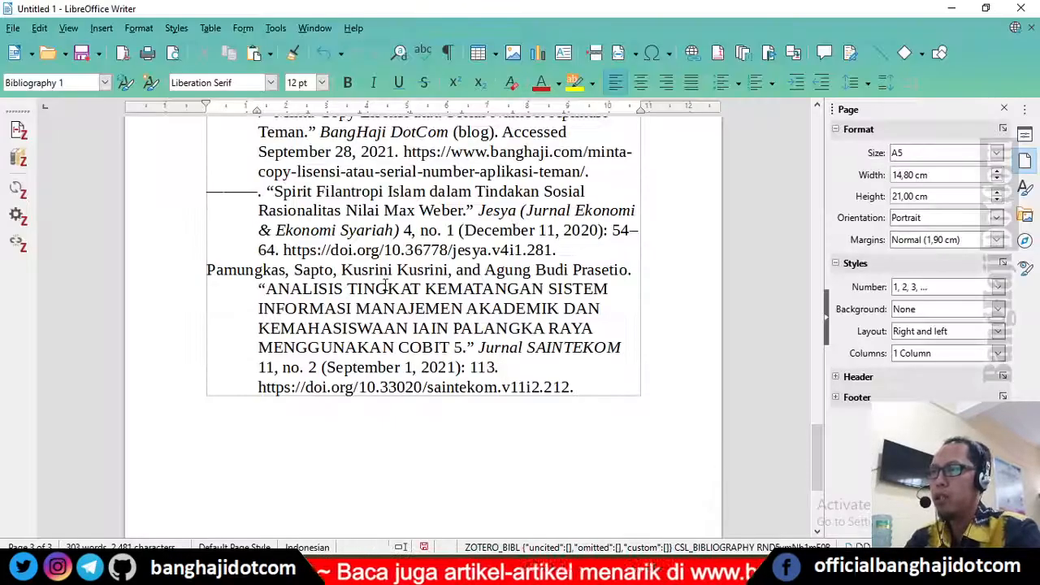
scroll(385, 283, up, 1)
click(19, 188)
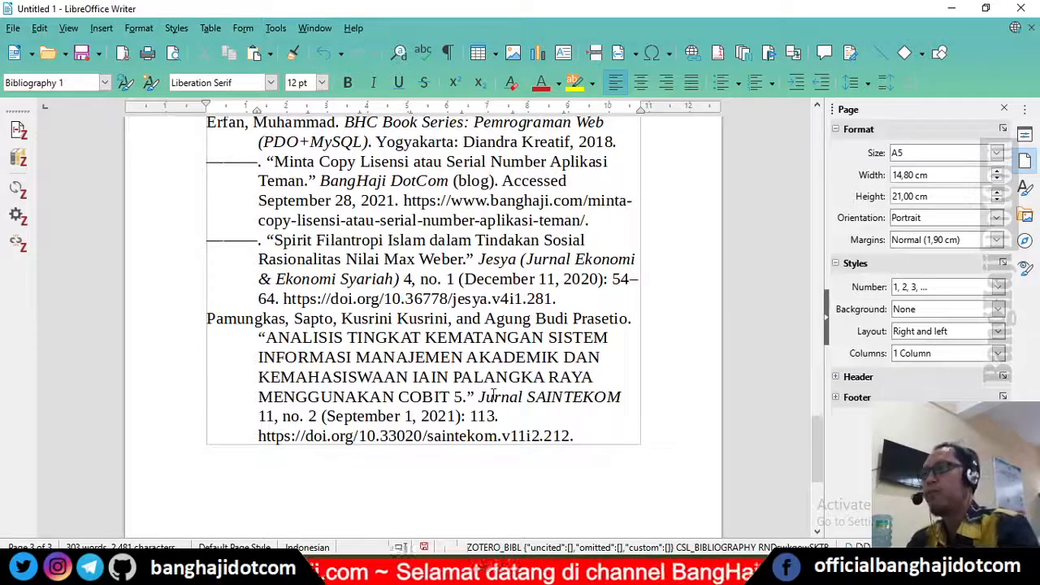
Step: Examine the bibliography entries, highlighting the Pamungkas article's title, and switch back to Zotero
scroll(495, 390, up, 4)
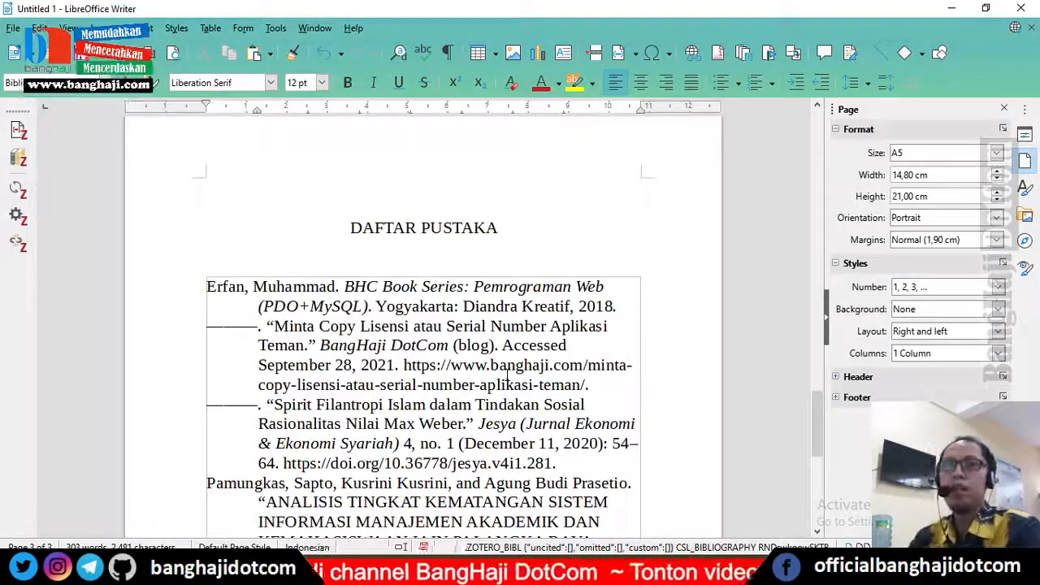
scroll(420, 305, down, 3)
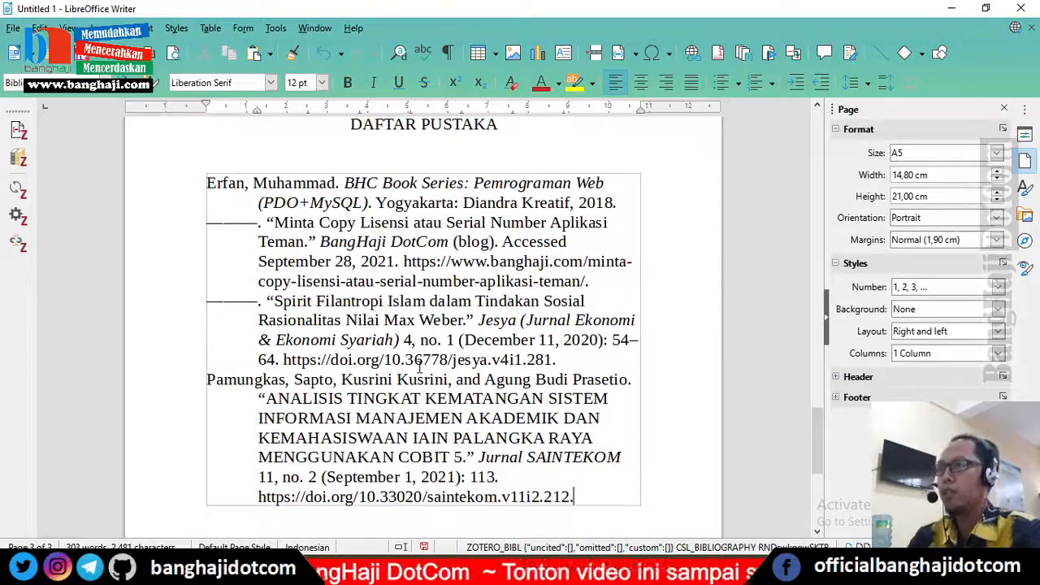
scroll(376, 358, down, 3)
drag(268, 292, 457, 346)
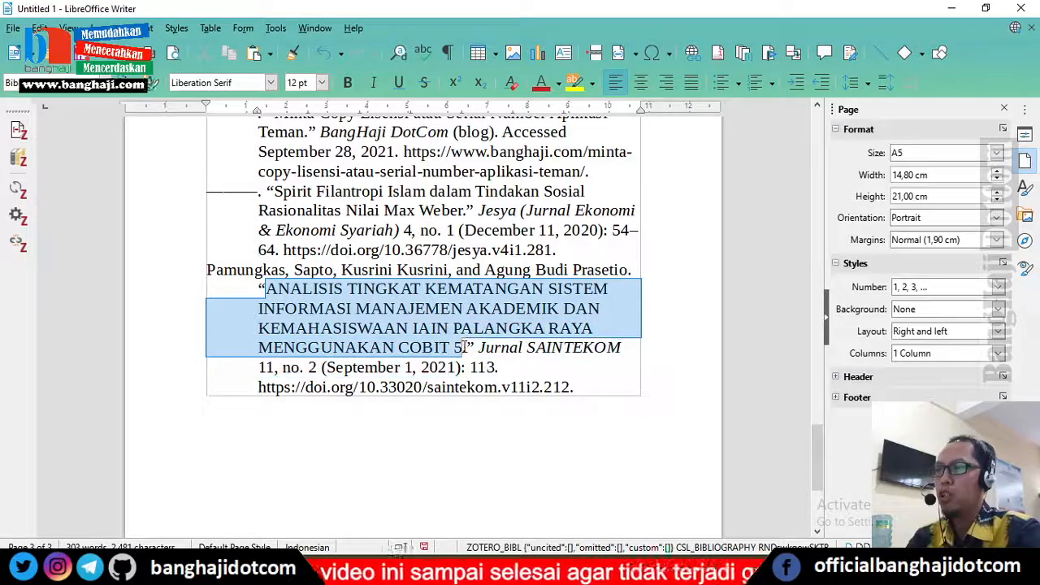
click(422, 288)
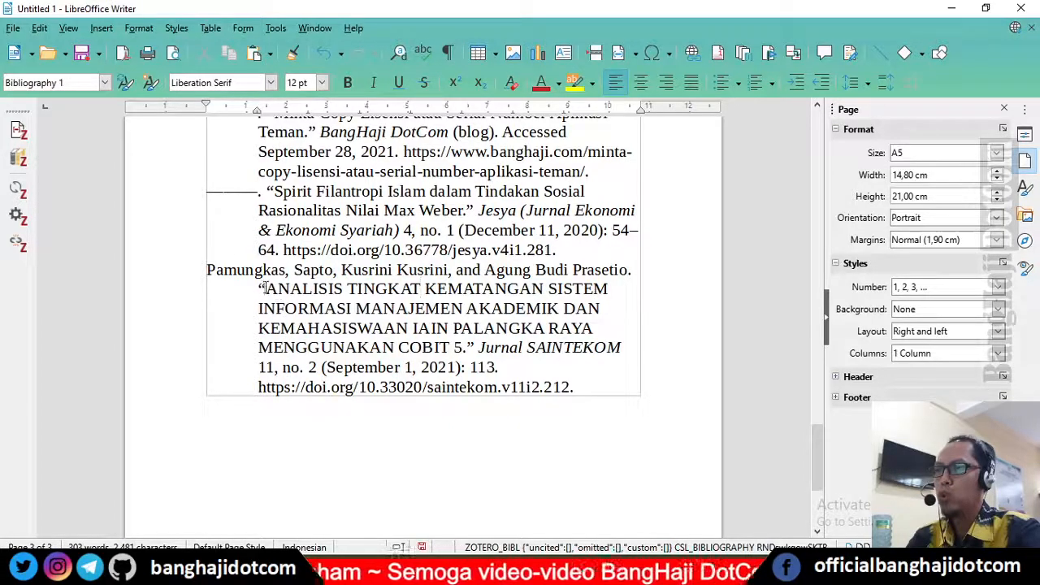
drag(265, 288, 465, 347)
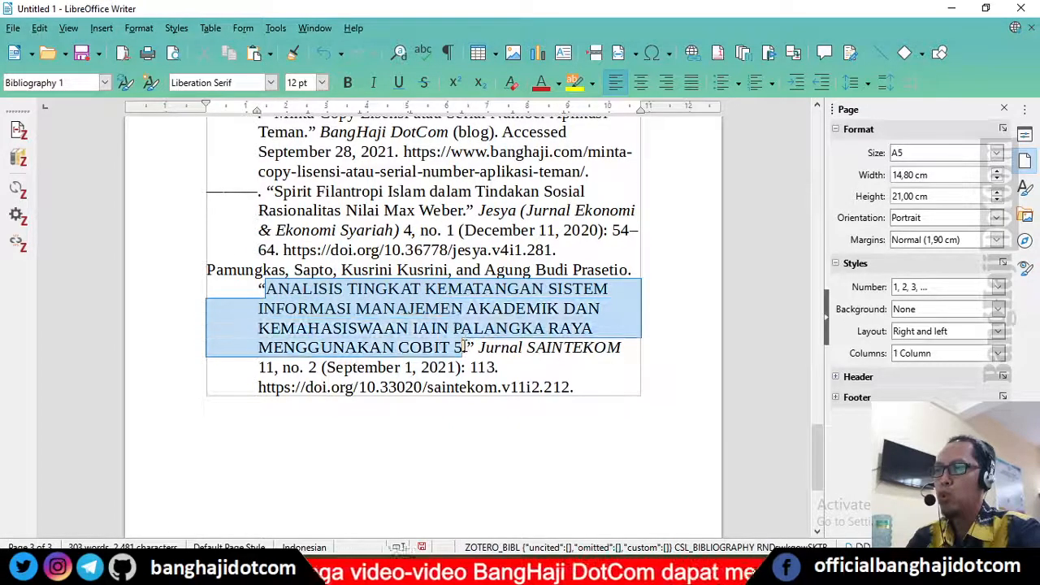
click(464, 314)
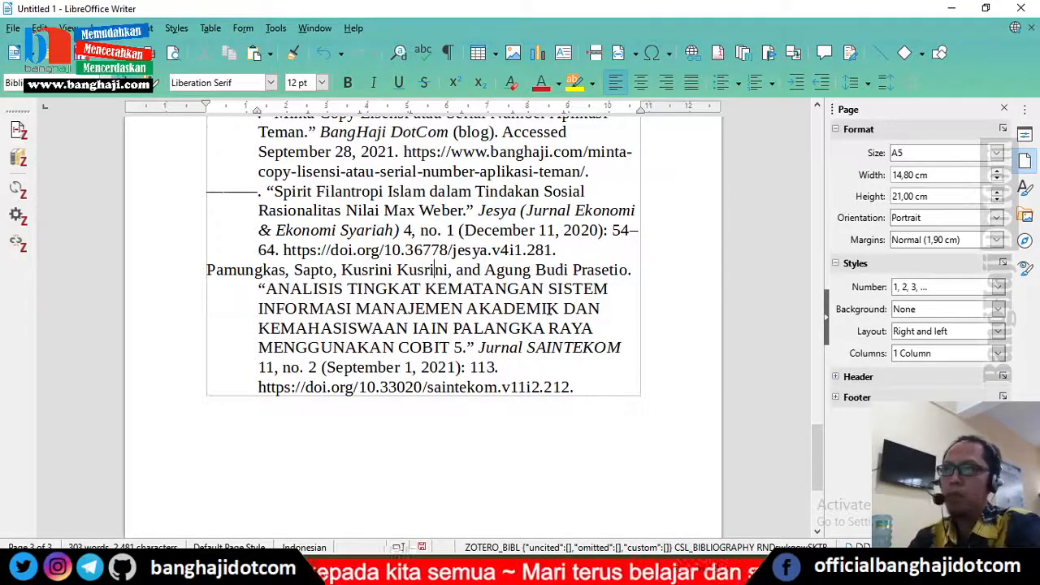
scroll(558, 308, up, 1)
scroll(549, 307, down, 1)
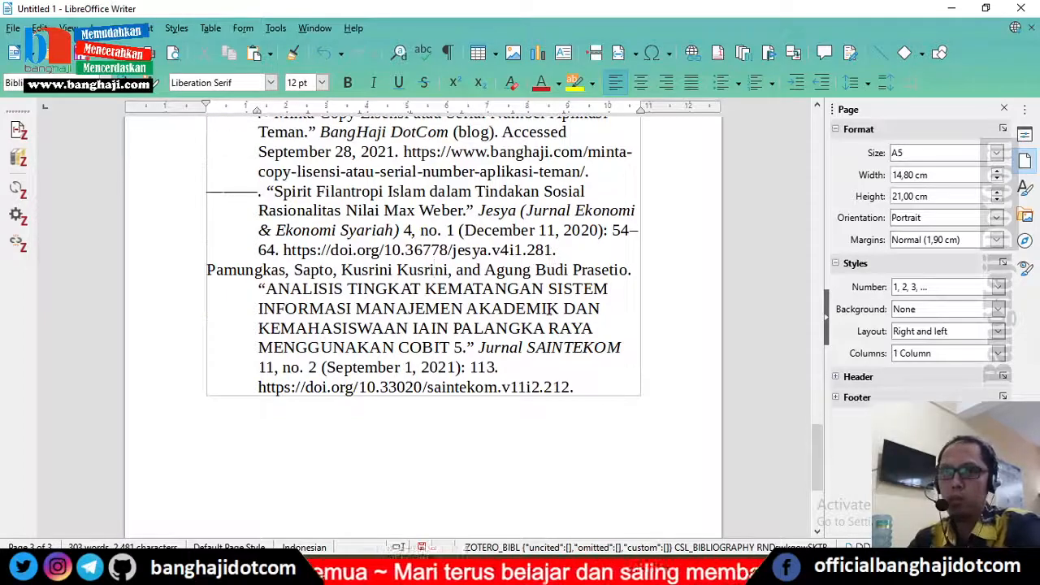
scroll(479, 308, up, 3)
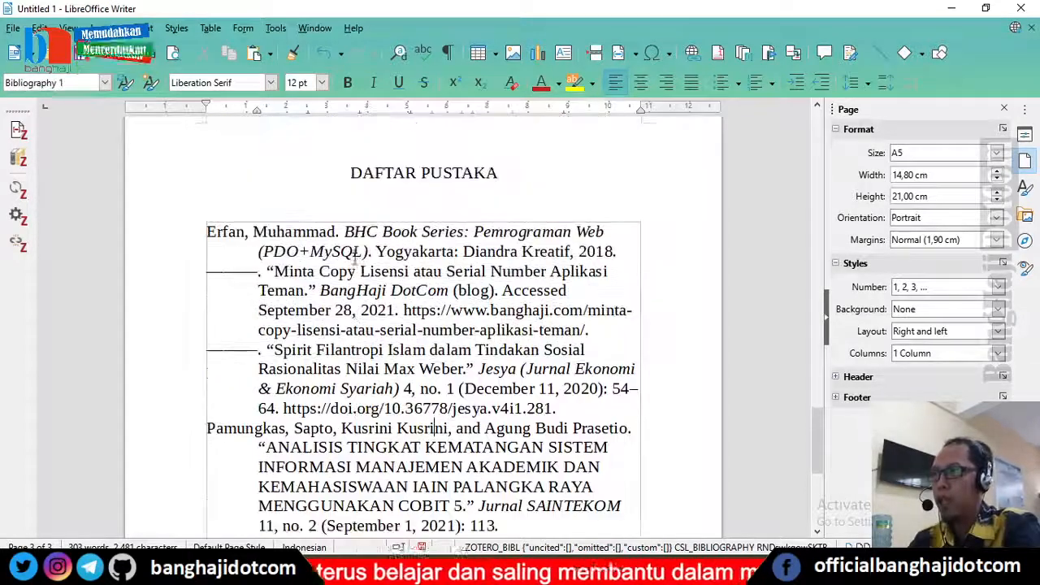
scroll(359, 276, down, 5)
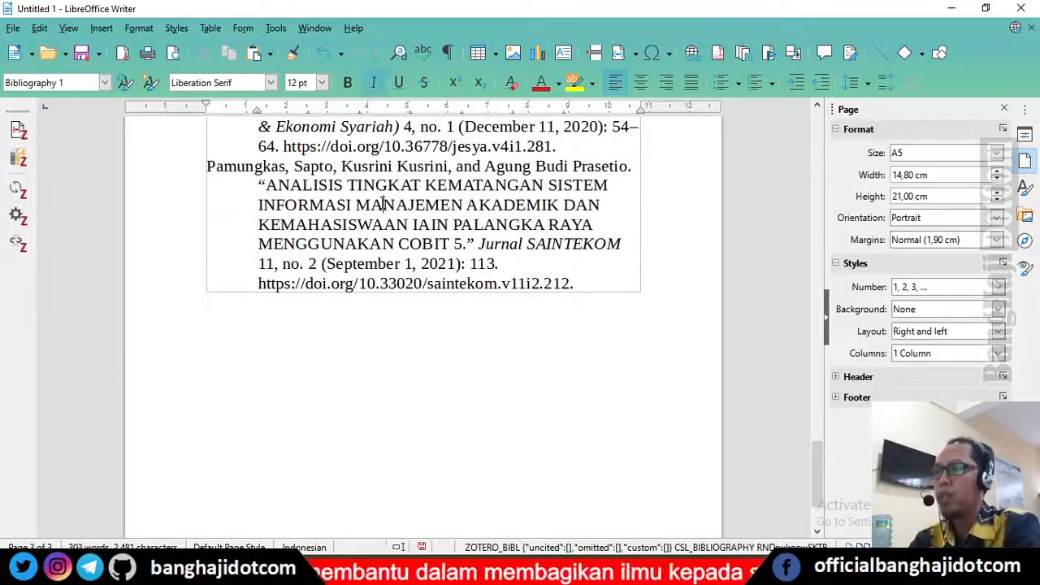
scroll(450, 334, up, 4)
scroll(452, 334, up, 5)
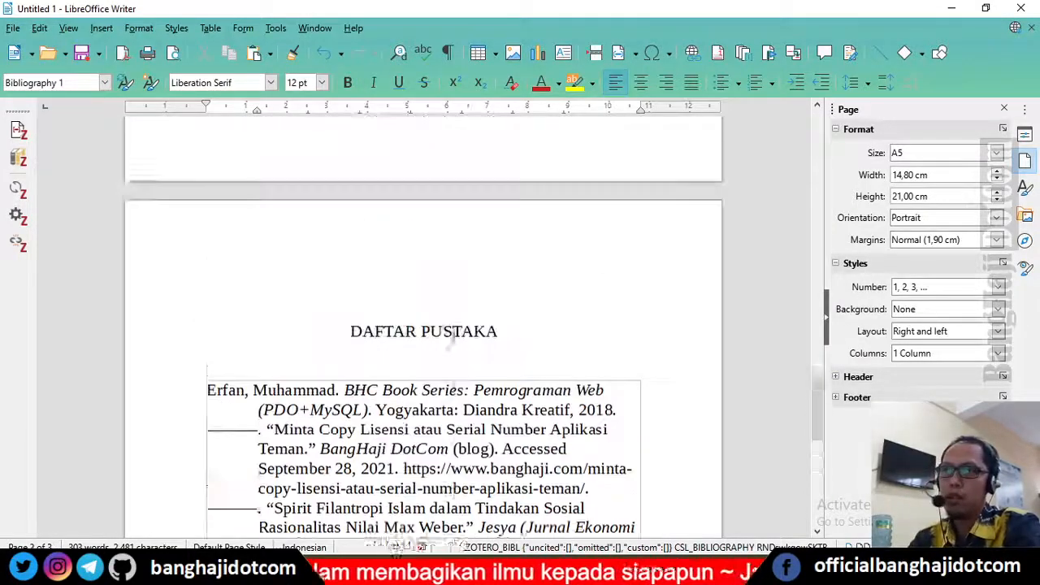
scroll(510, 293, down, 6)
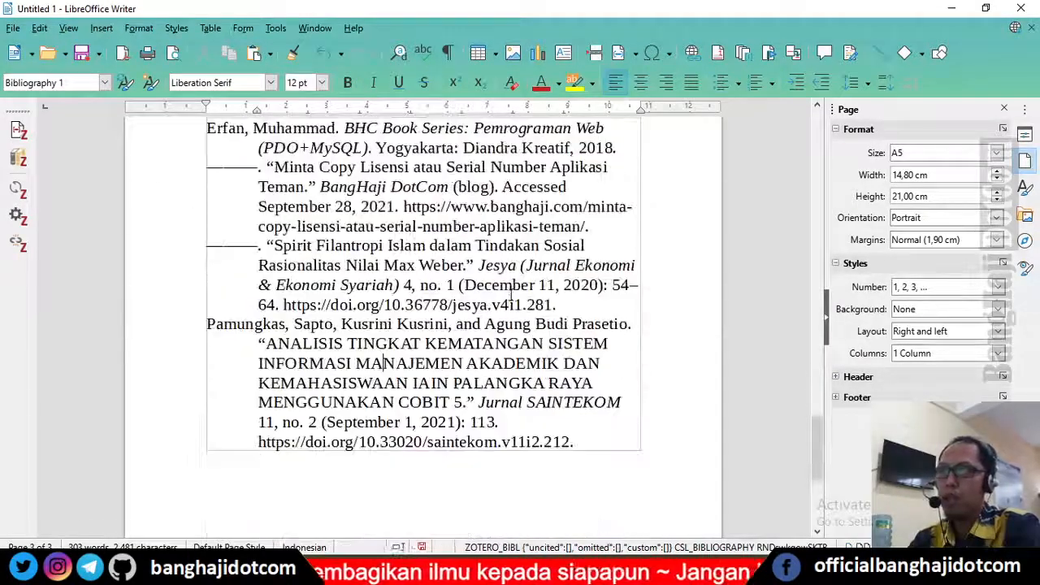
click(492, 487)
key(alt+Tab)
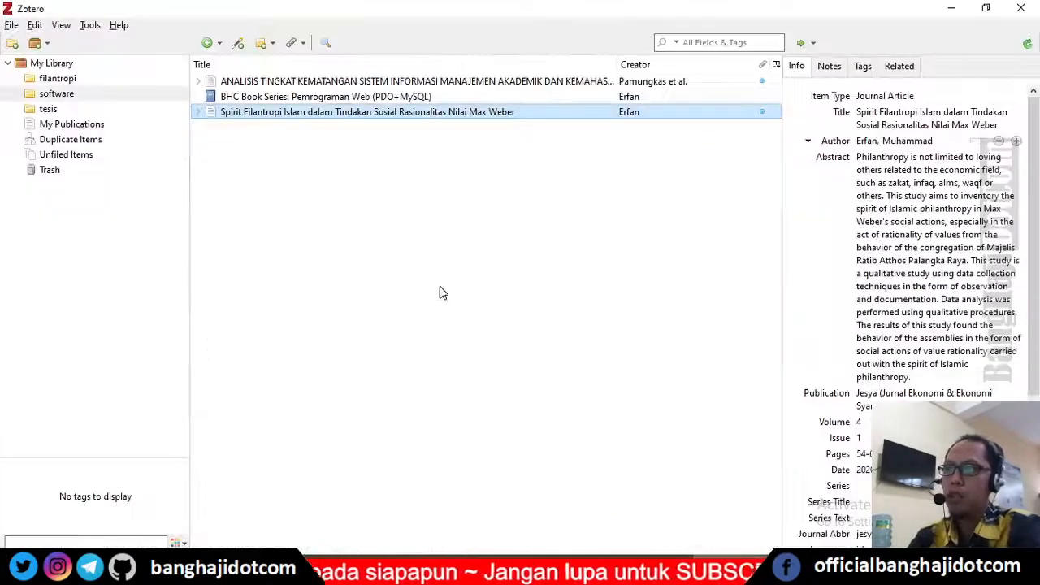
Step: Copy the full title of the Pamungkas article from its Zotero record and switch back to the Writer document
click(241, 86)
click(934, 156)
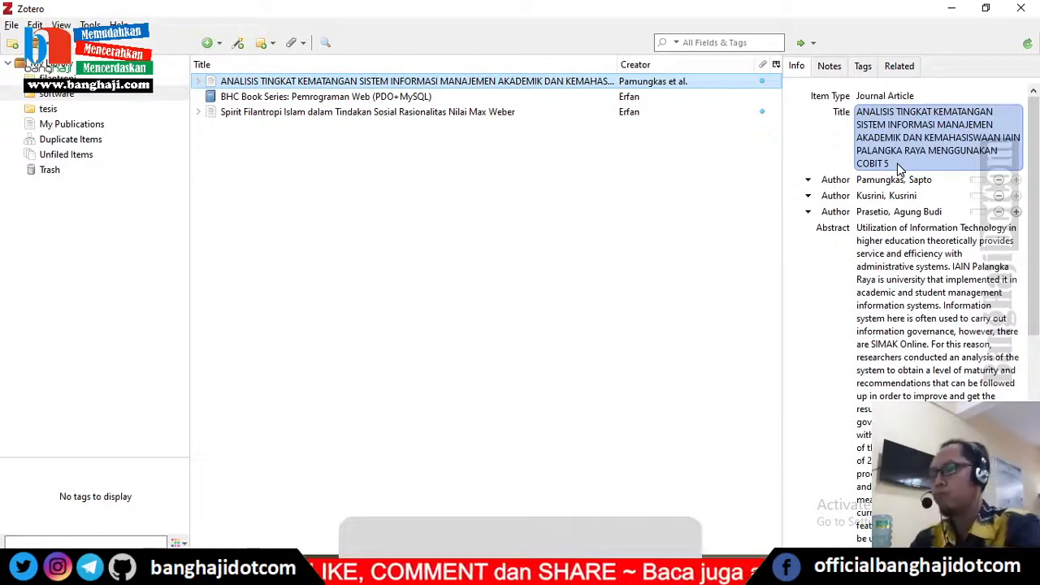
click(897, 163)
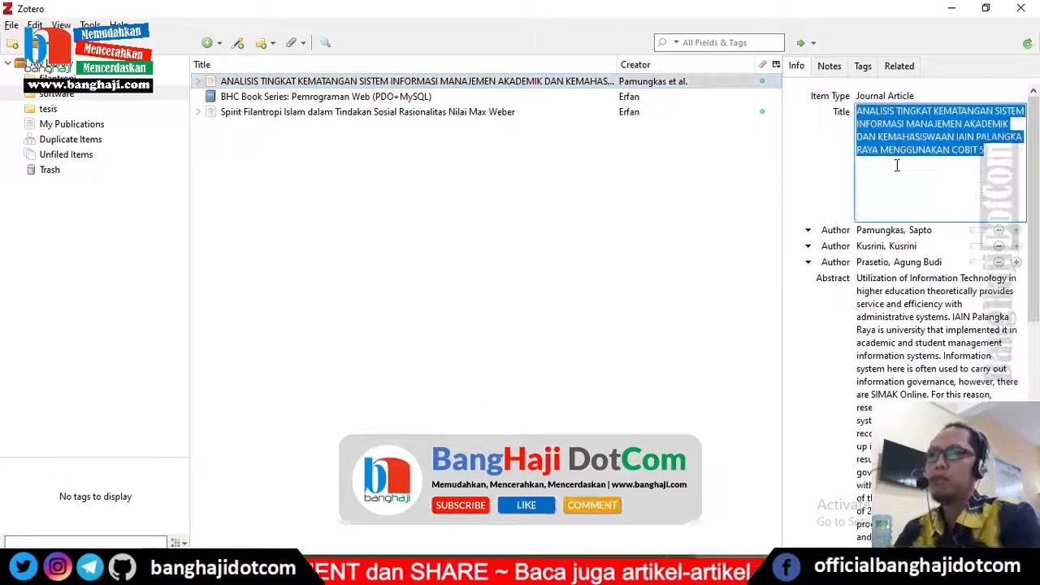
click(967, 149)
drag(985, 149, 893, 111)
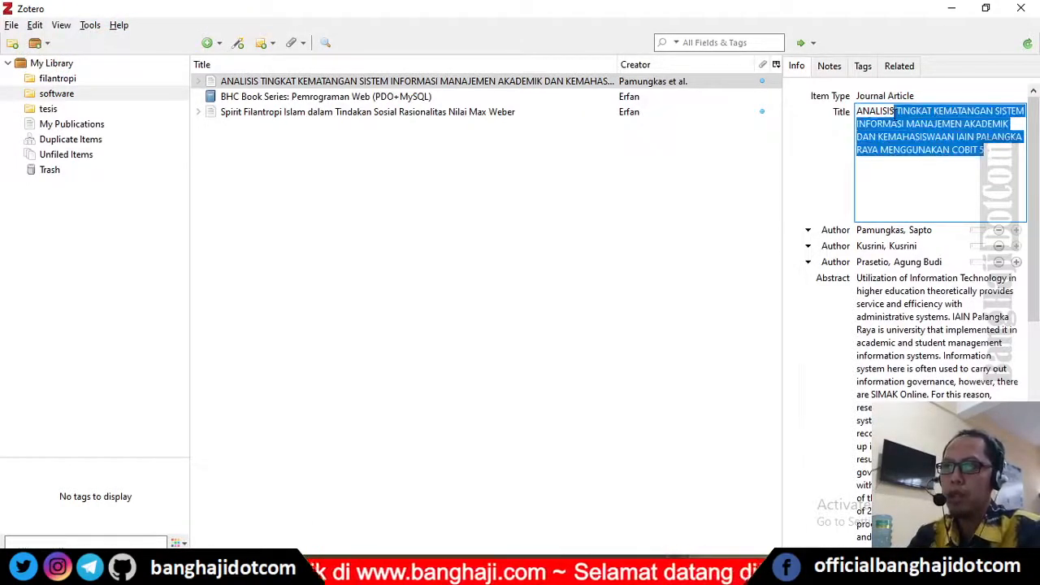
right_click(947, 138)
click(978, 186)
click(895, 193)
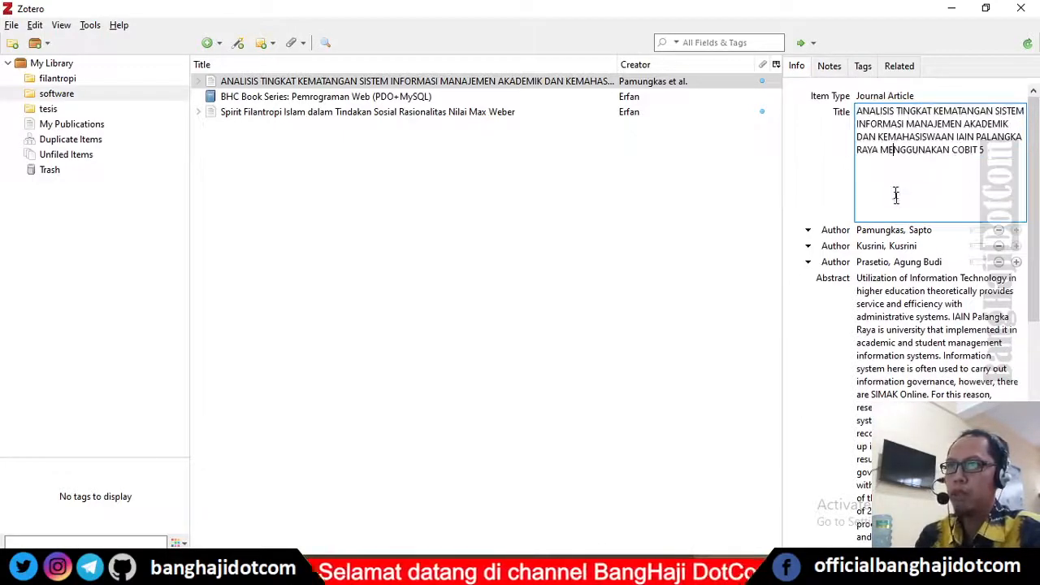
key(alt+Tab)
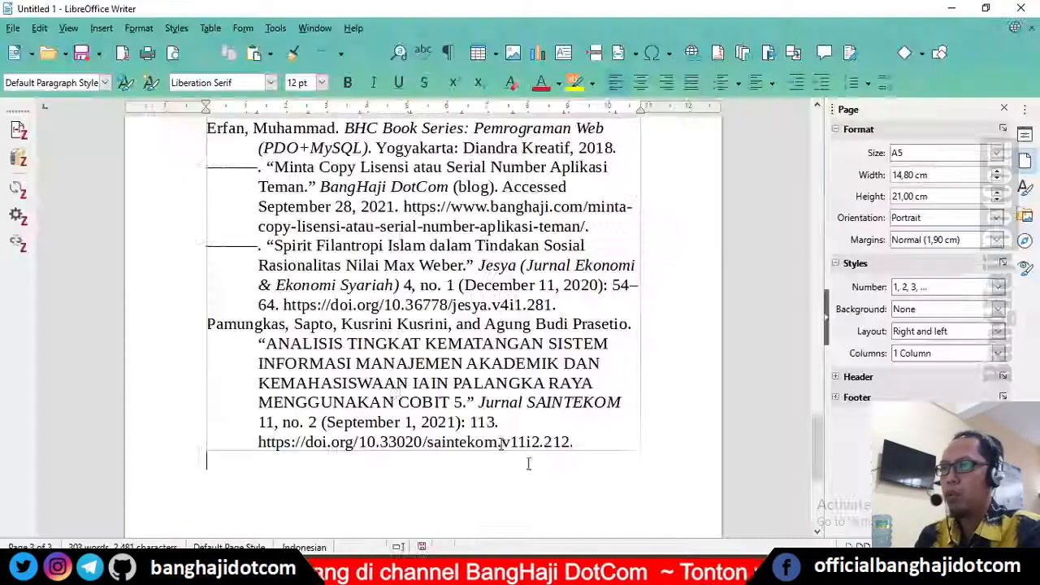
Step: Add blank lines above the DAFTAR PUSTAKA heading and paste the copied article title there
scroll(377, 437, up, 6)
scroll(362, 339, down, 8)
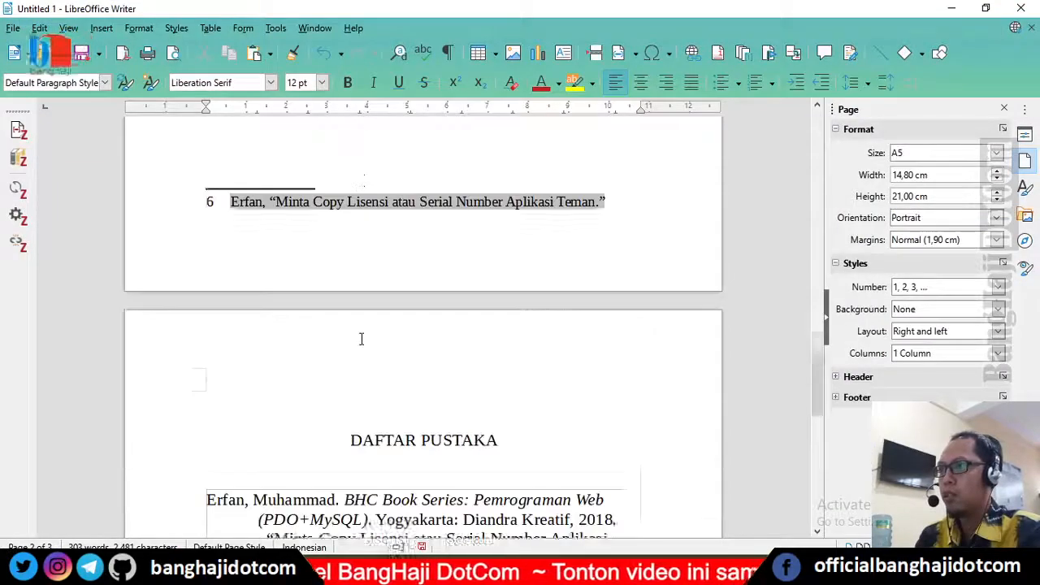
click(310, 238)
key(Return)
key(Return)
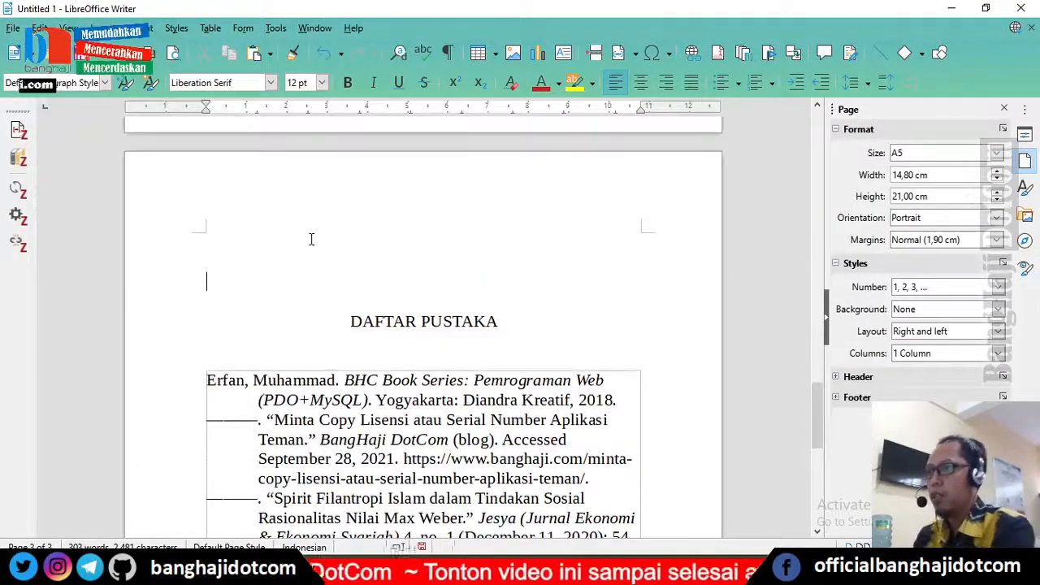
key(Up)
key(Up)
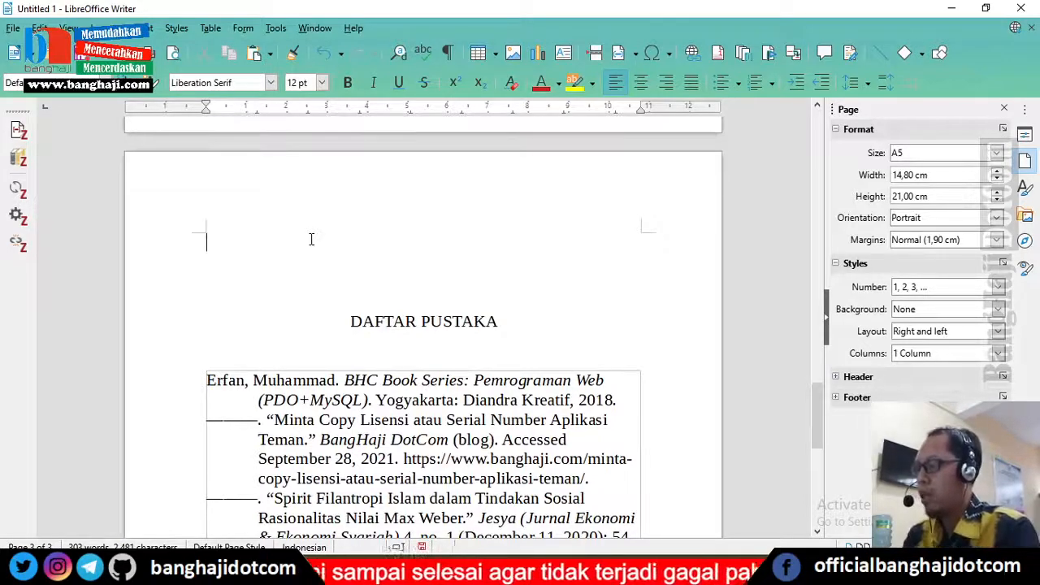
key(ctrl+v)
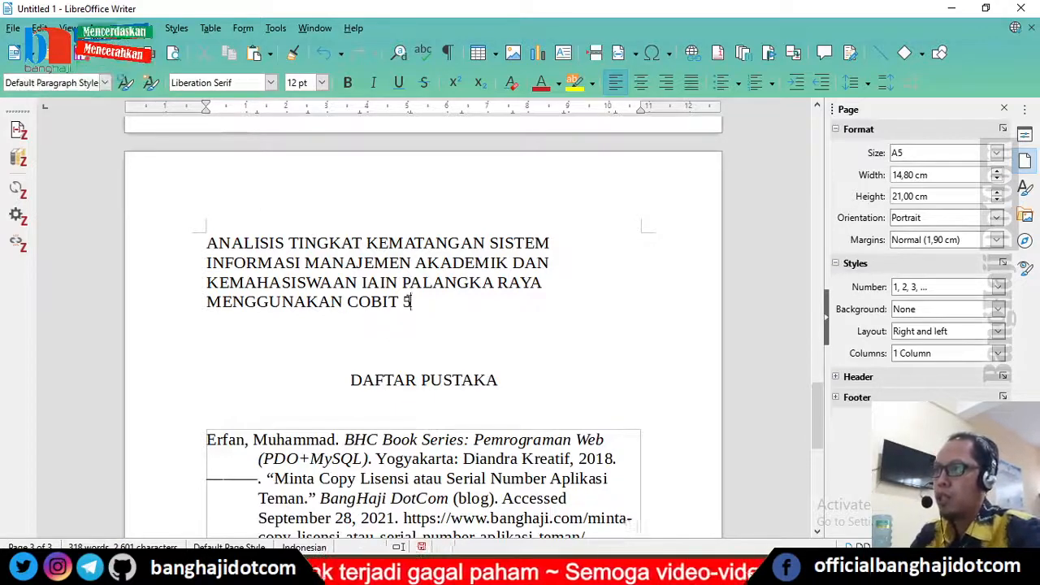
Step: Change the case of the pasted title so every word is capitalized
drag(410, 302, 202, 240)
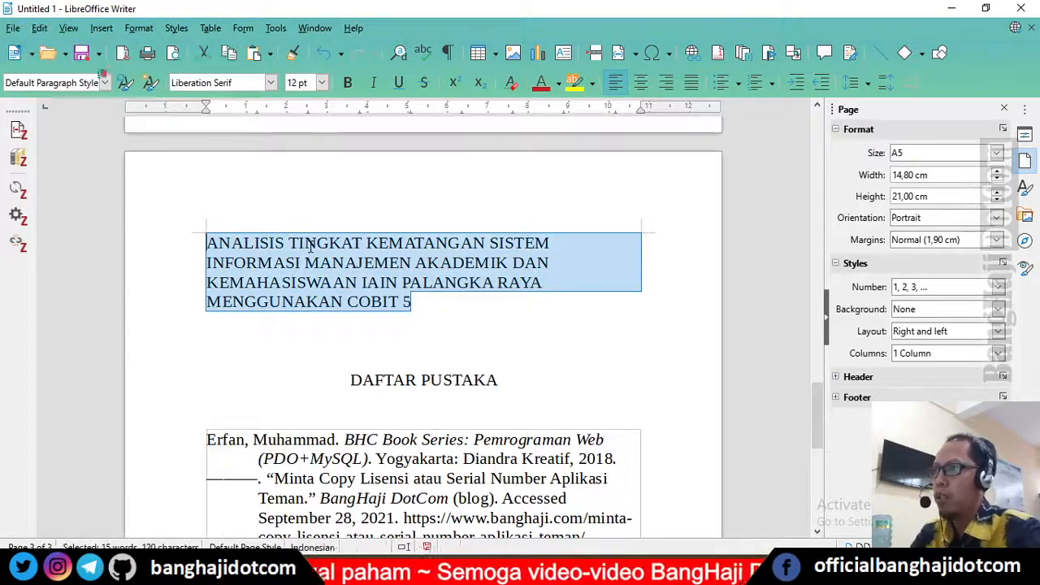
key(shift+F3)
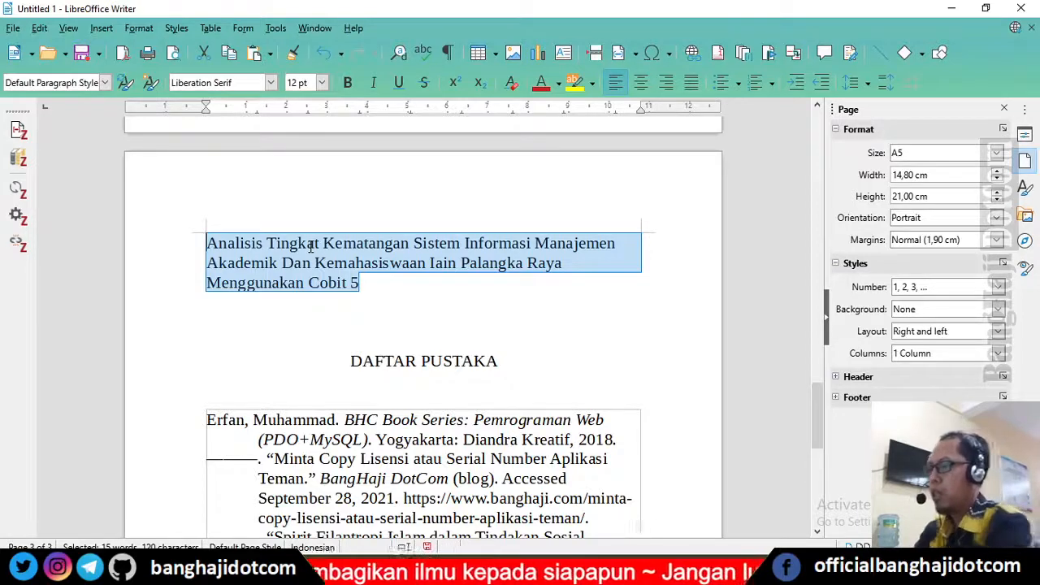
key(shift+F3)
key(shift+F3)
key(shift+F3)
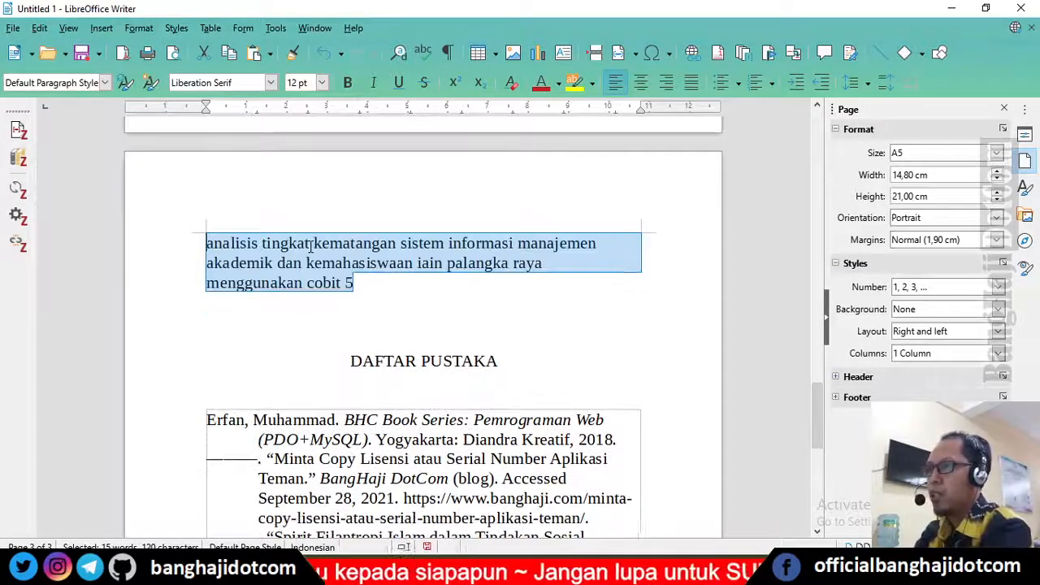
key(shift+F3)
key(shift+F3)
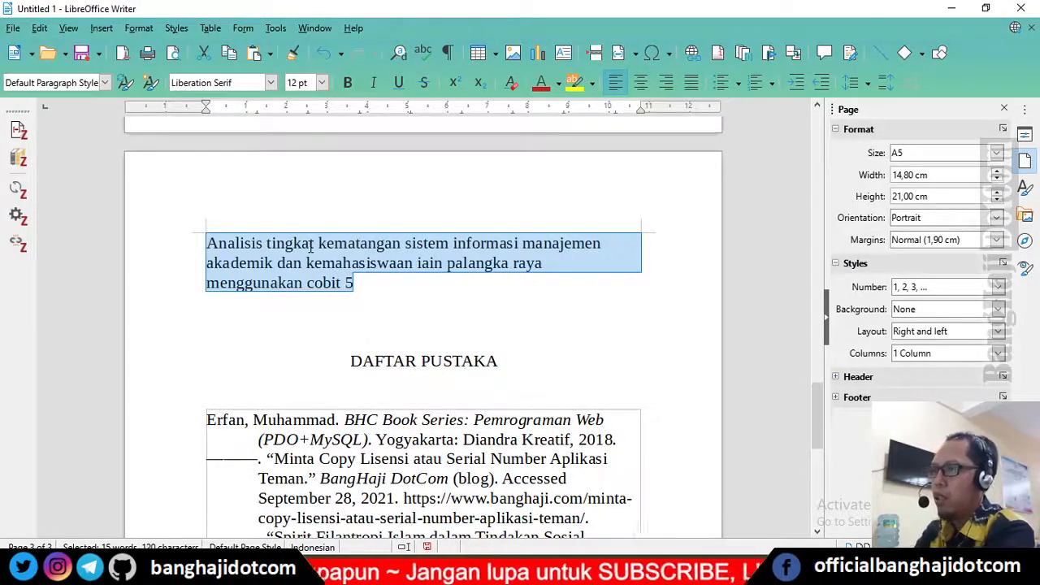
key(shift+F3)
key(shift+F3)
key(shift+F3)
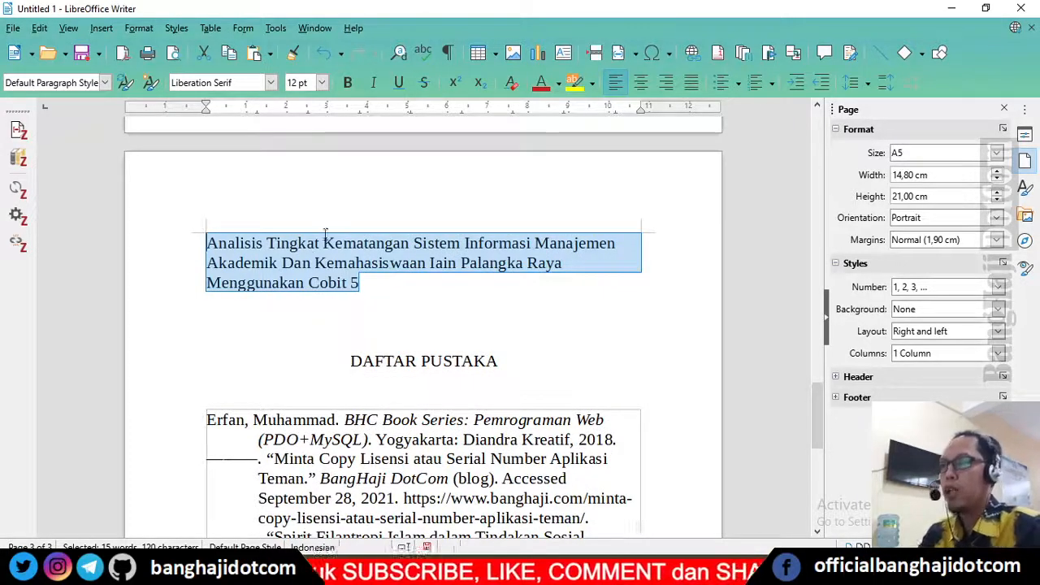
click(380, 241)
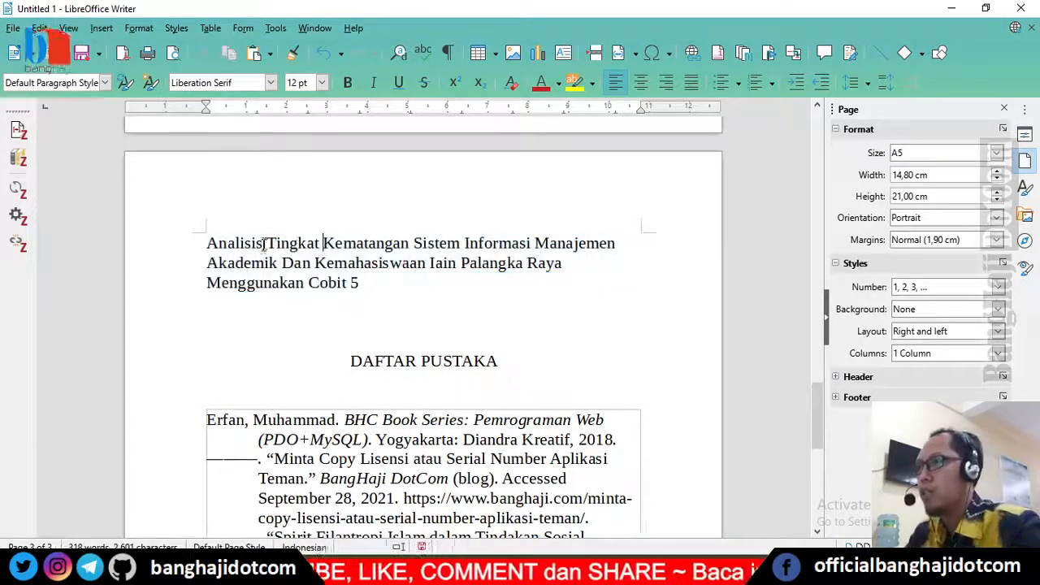
drag(394, 280, 206, 243)
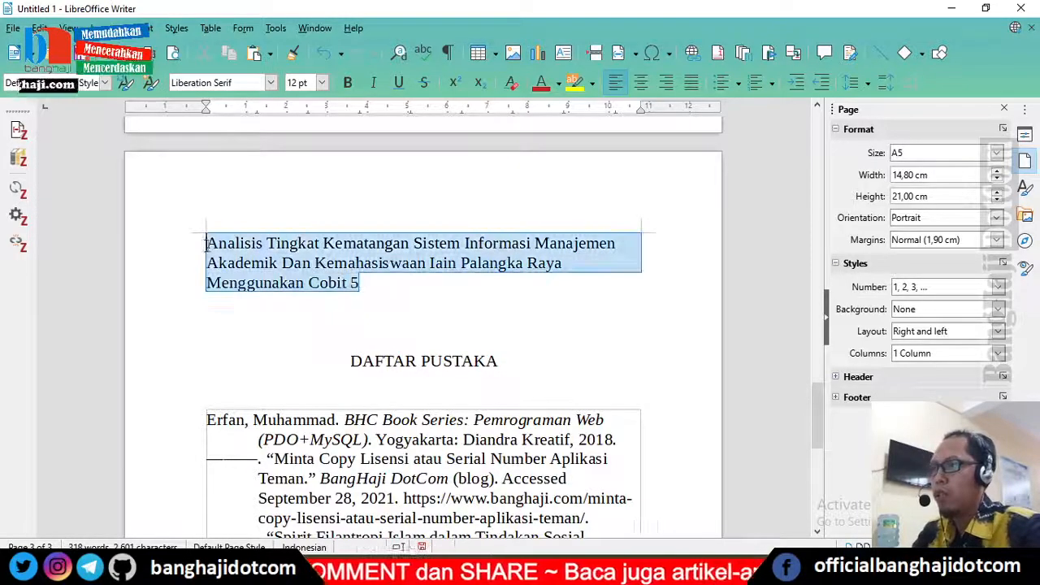
right_click(248, 244)
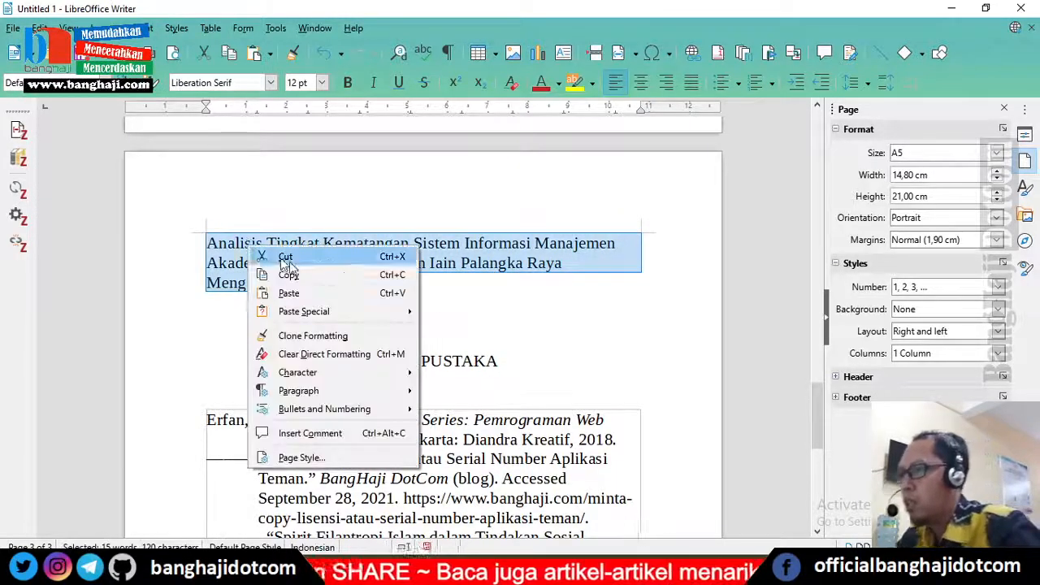
mouse_move(364, 390)
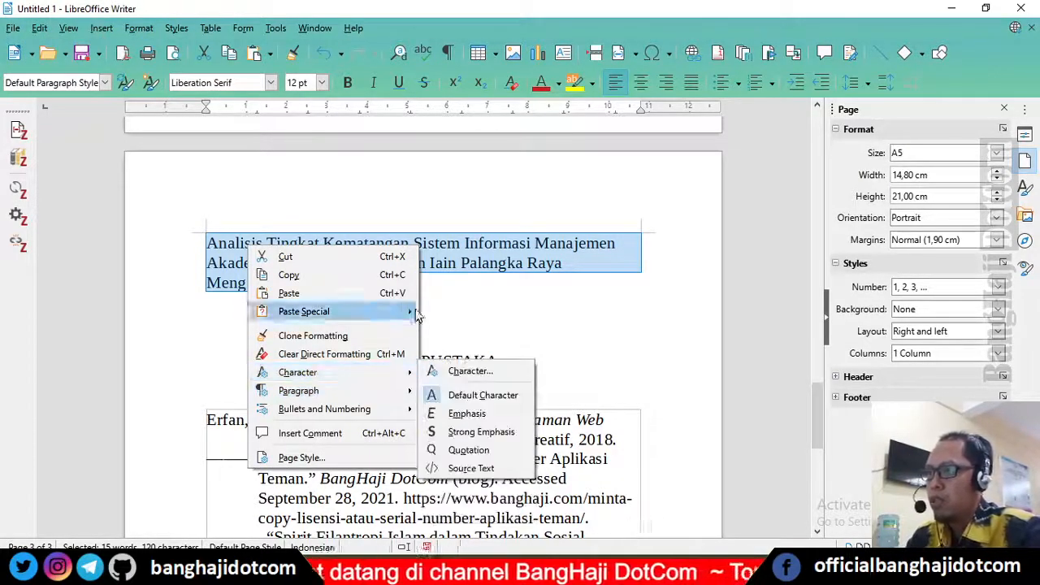
click(445, 14)
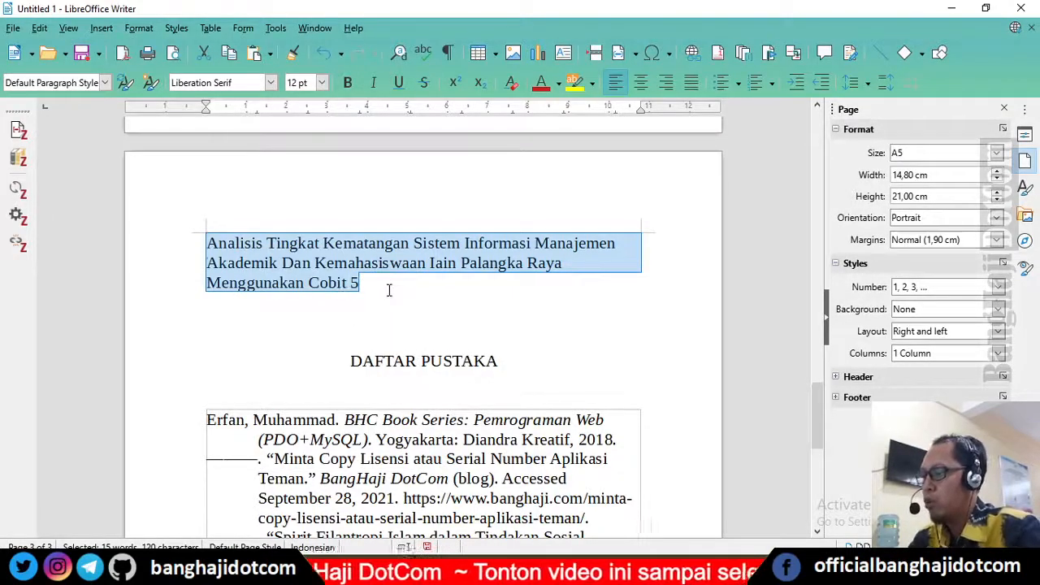
key(shift+F3)
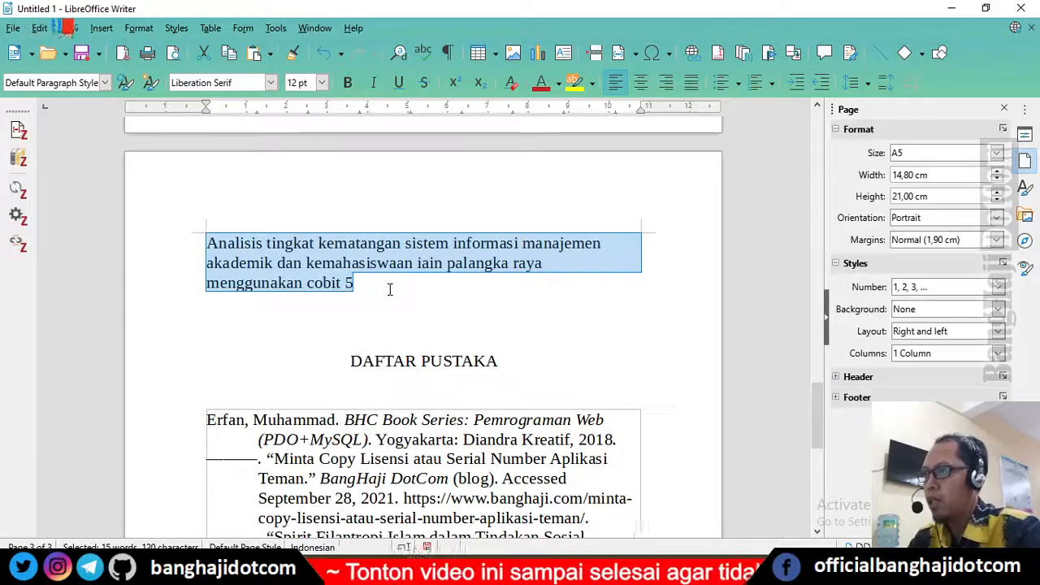
key(shift+F3)
key(shift+F3)
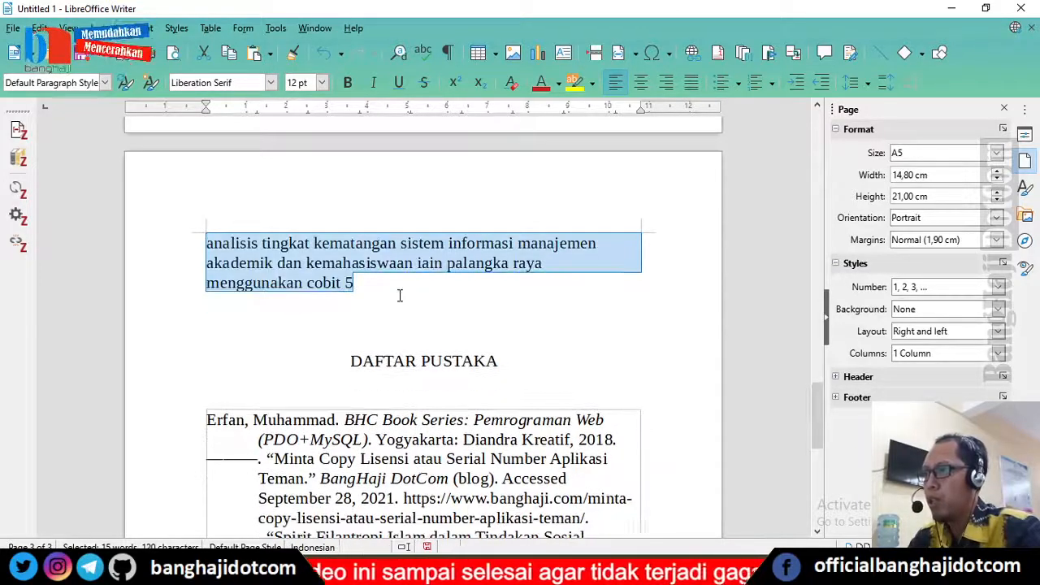
key(shift+F3)
click(376, 288)
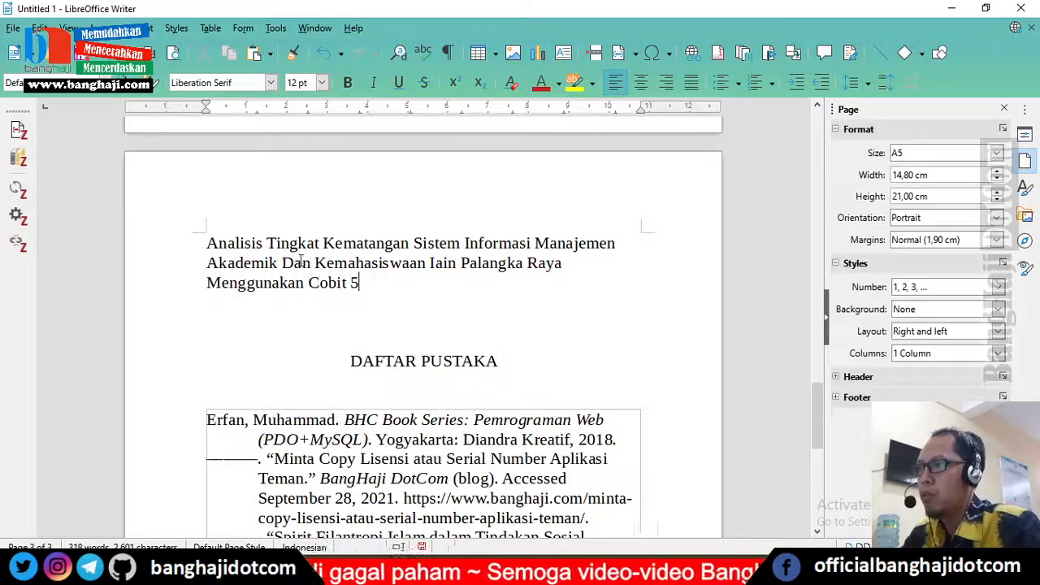
Step: Correct the title's words to lowercase "dan" and uppercase "IAIN" and "COBIT"
text(d)
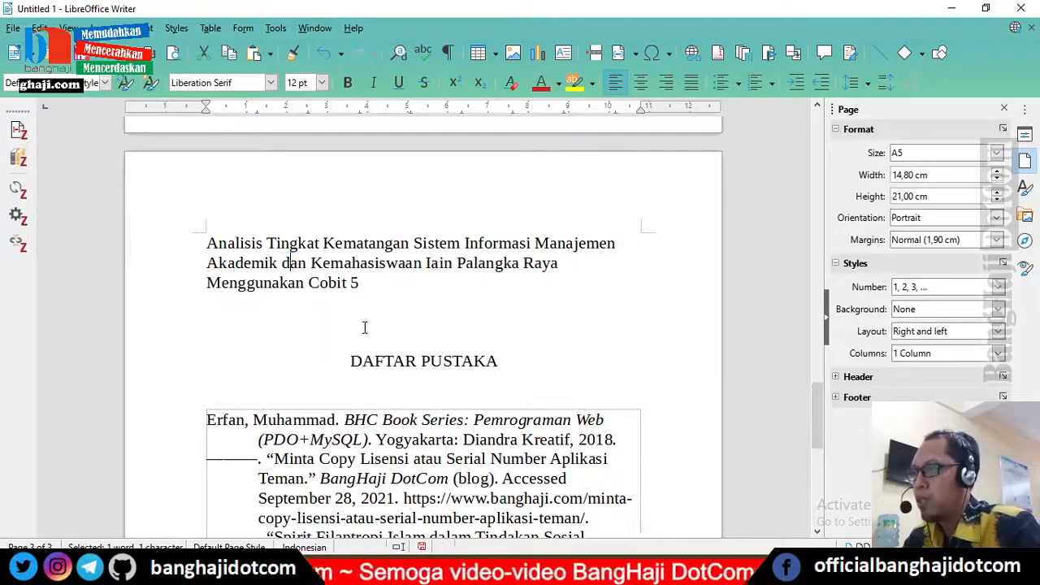
double_click(428, 262)
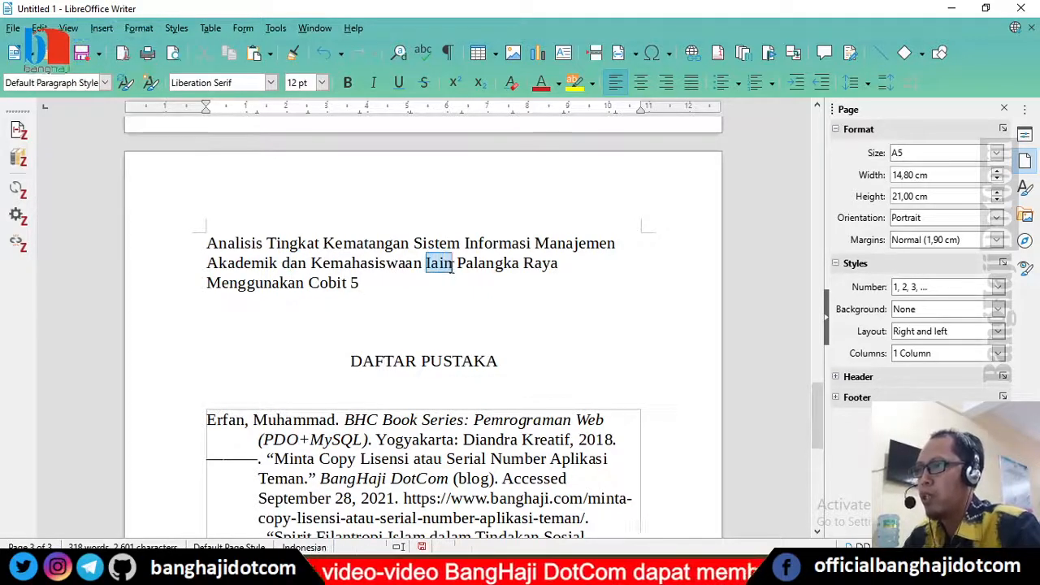
text(IAIN)
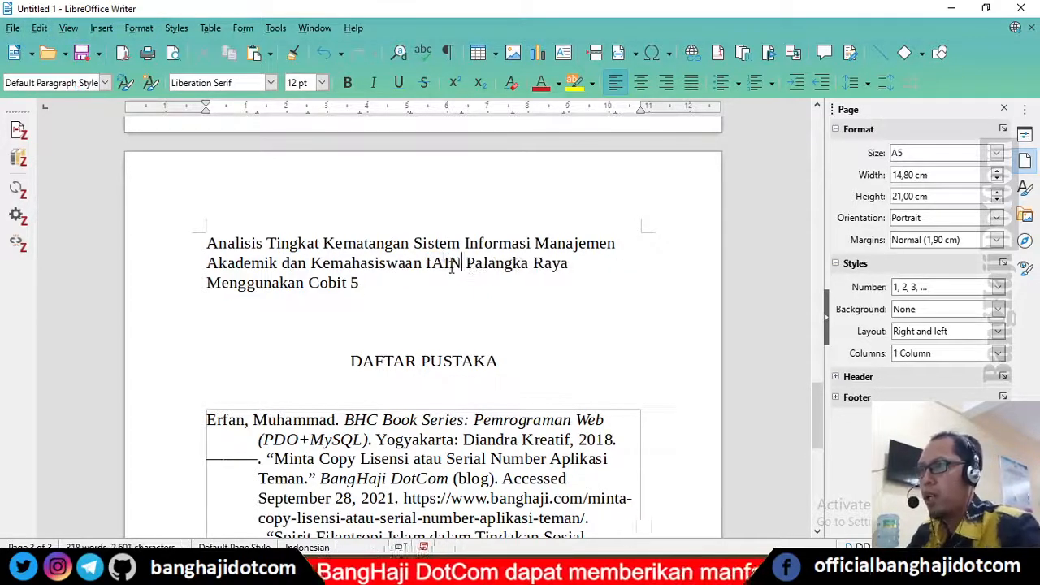
drag(319, 283, 337, 283)
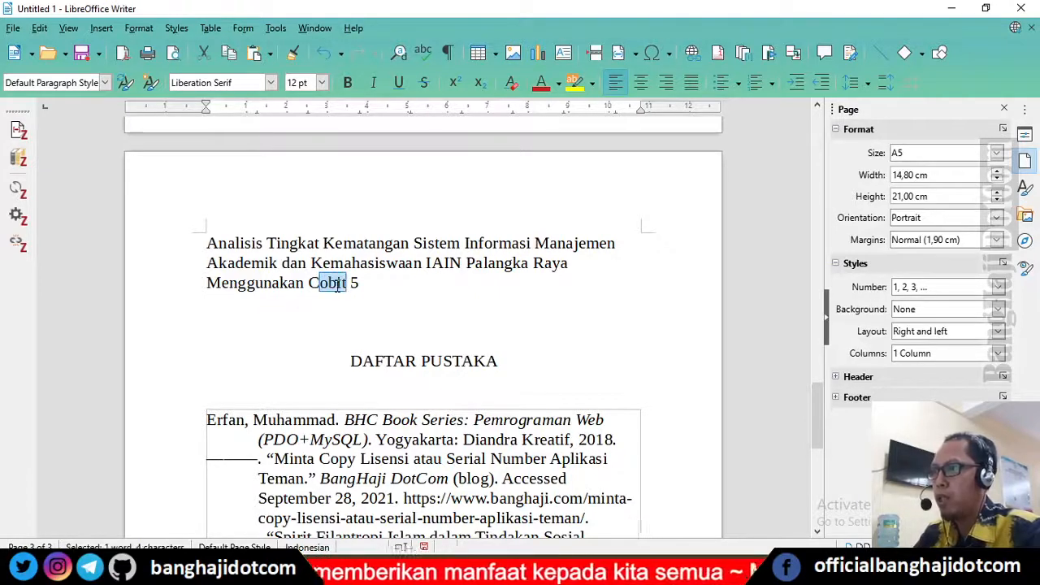
click(342, 282)
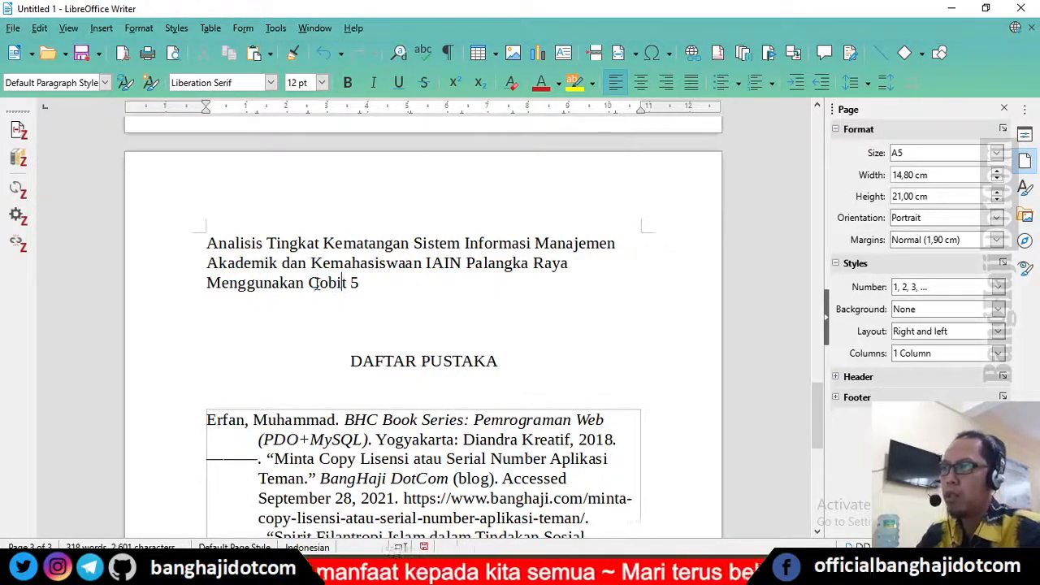
text(O)
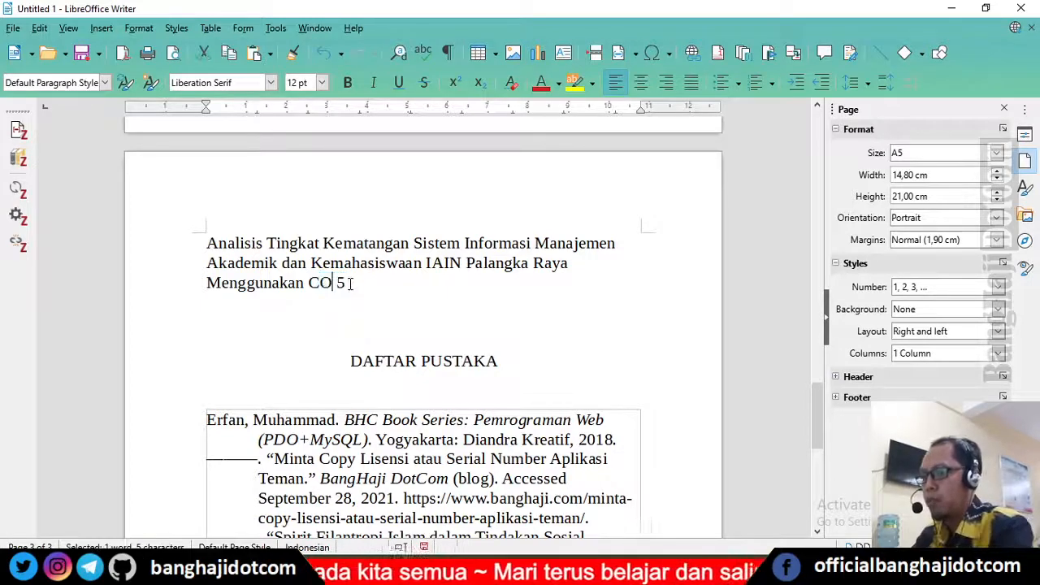
text(BIT)
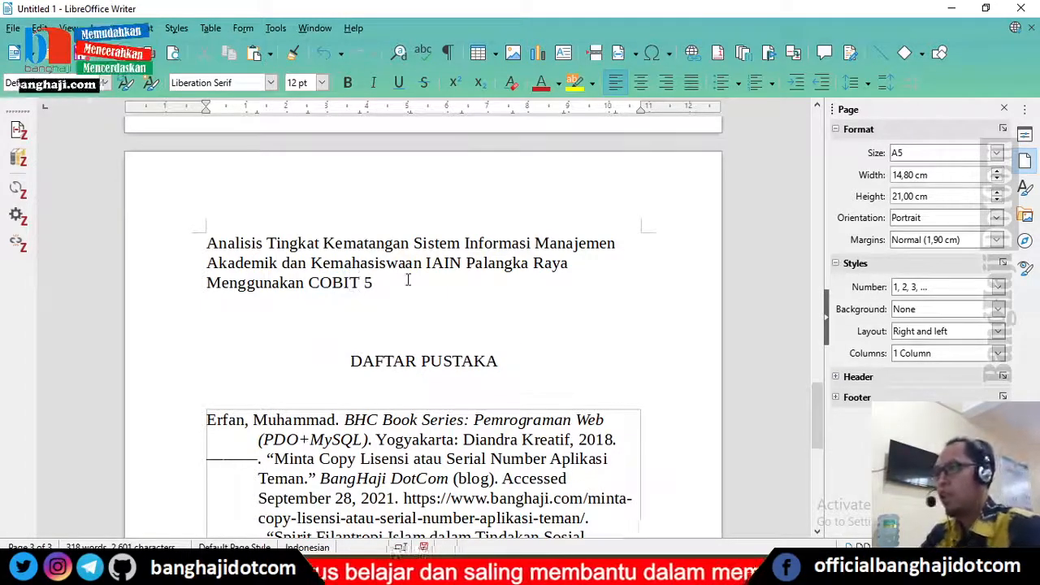
Step: Cut the corrected title from the document and paste it as the Pamungkas article's Title in Zotero
drag(374, 285, 206, 242)
key(ctrl+c)
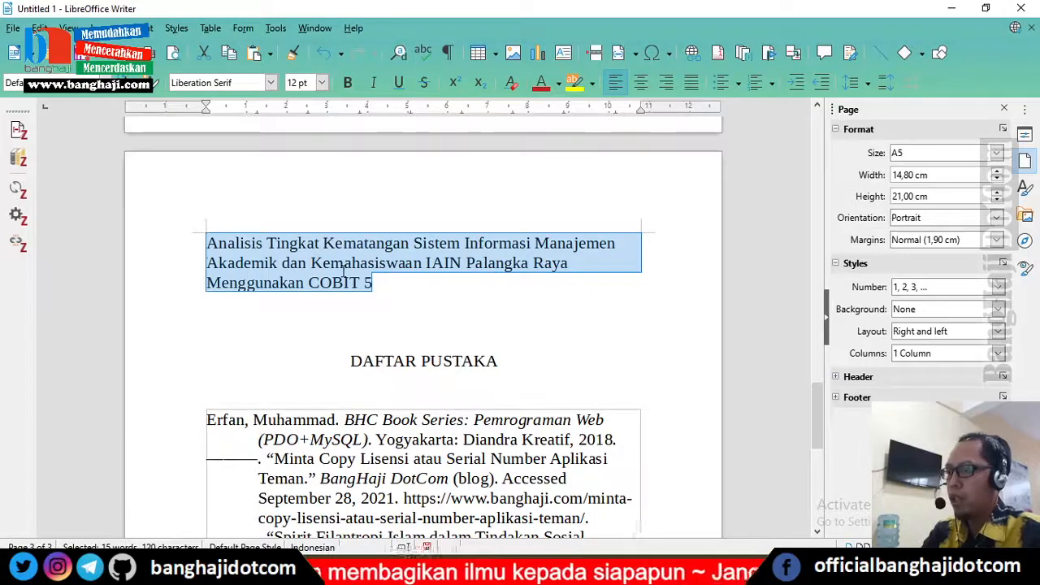
key(Delete)
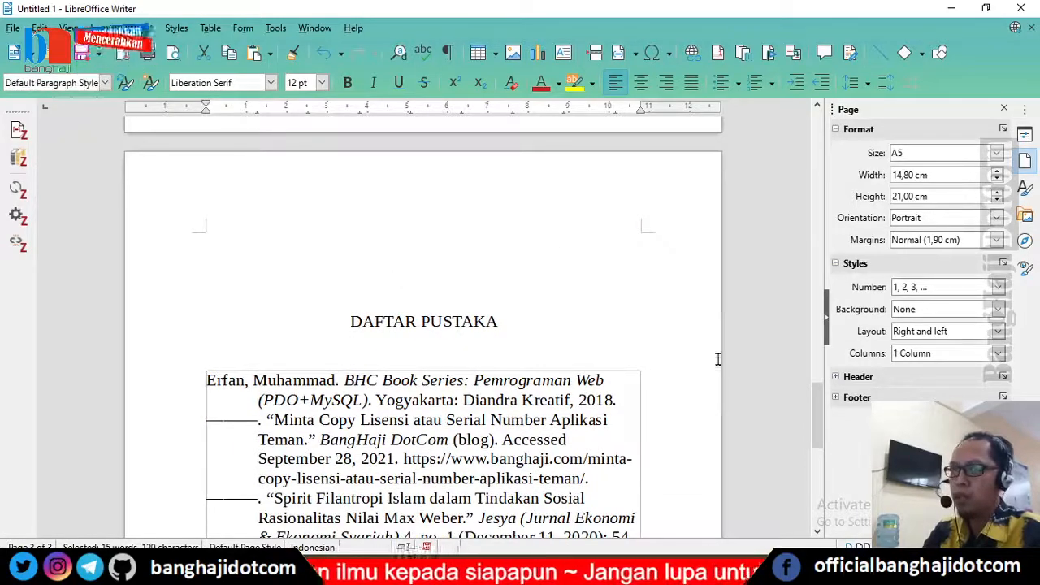
key(alt+Tab)
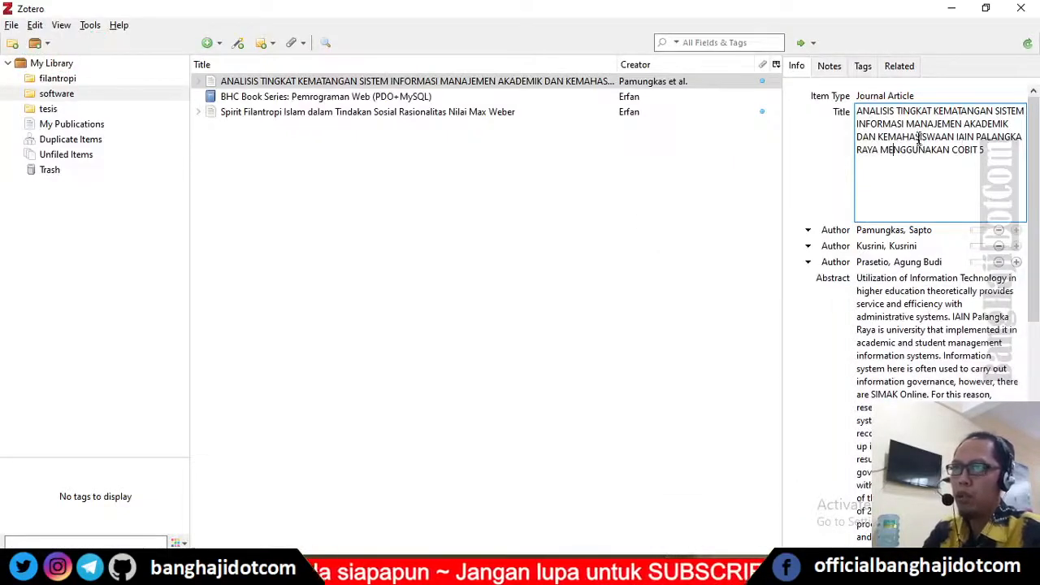
drag(990, 154, 858, 113)
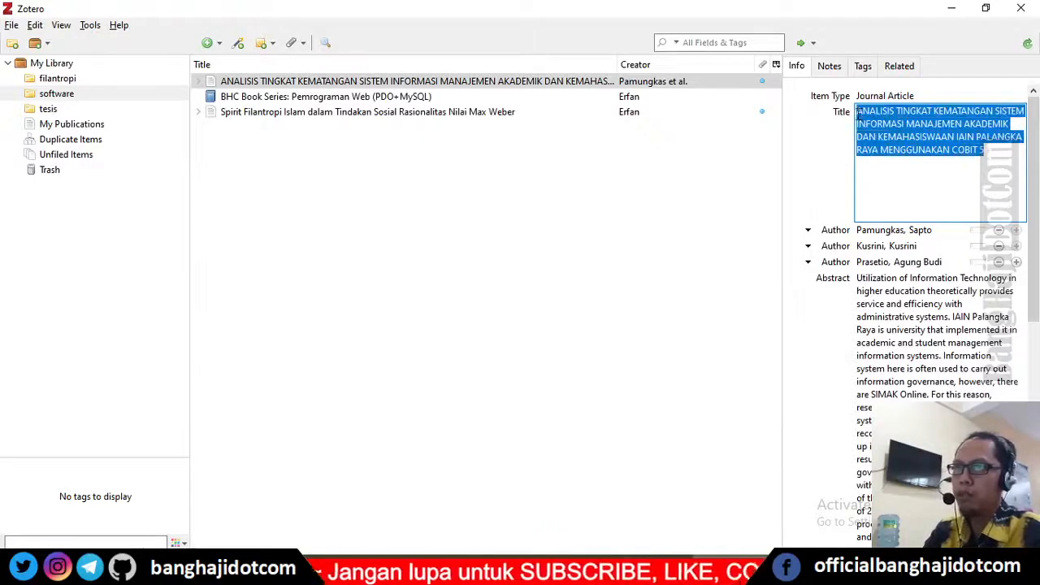
key(Delete)
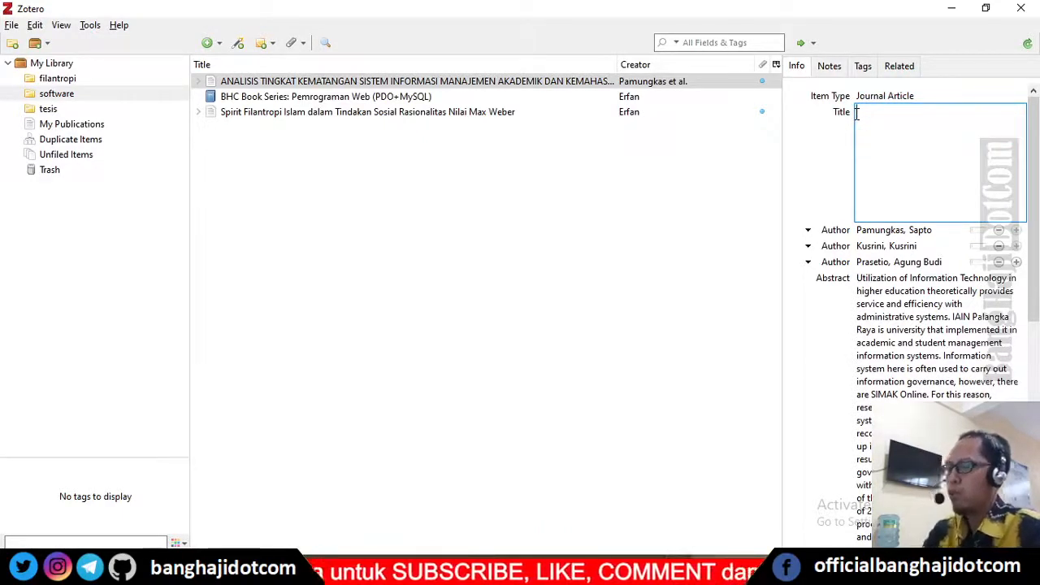
key(ctrl+v)
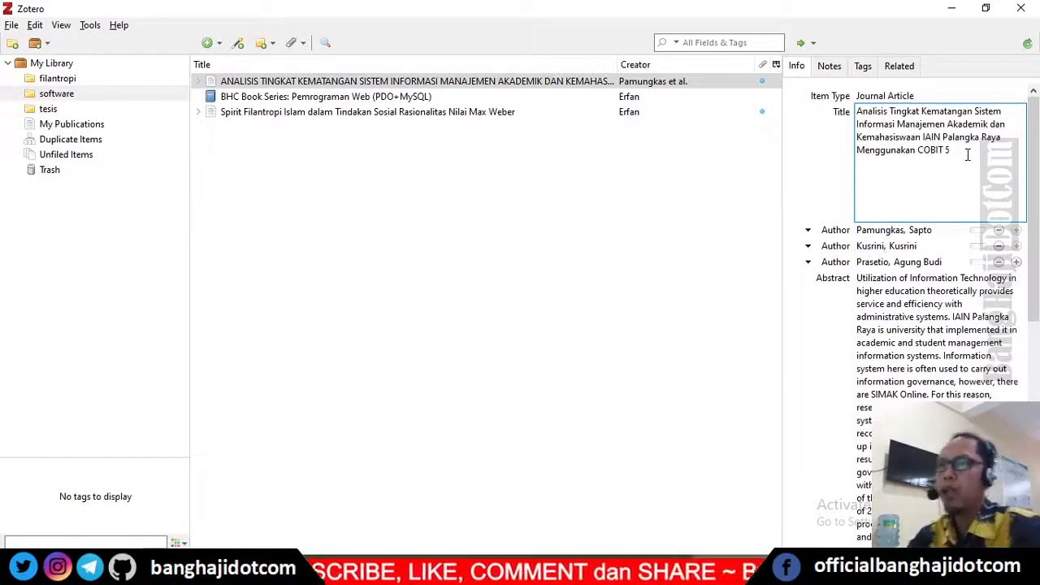
Step: Save the corrected title in Zotero and refresh the document's Zotero citations and bibliography
click(650, 209)
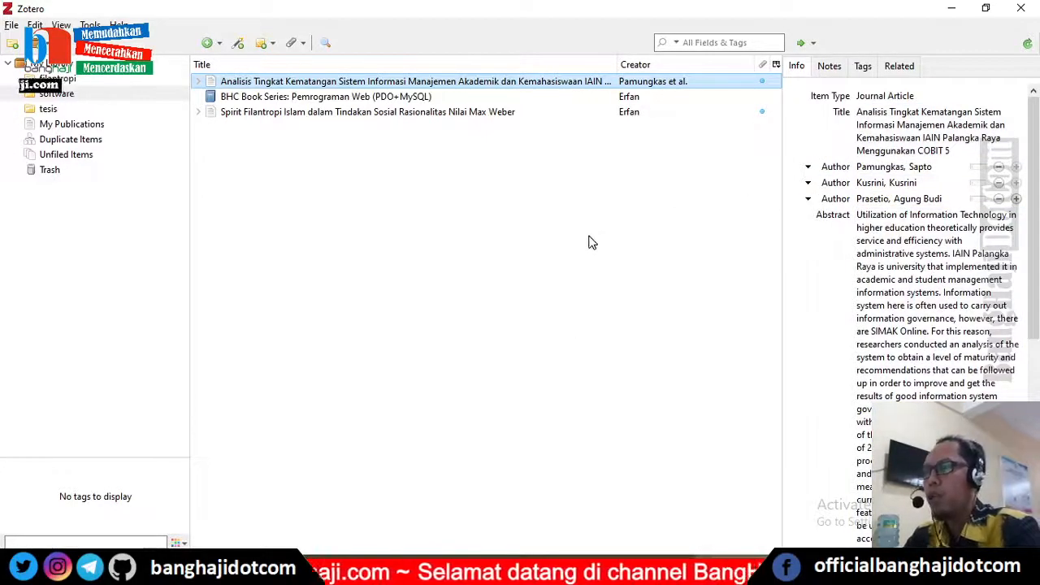
click(765, 555)
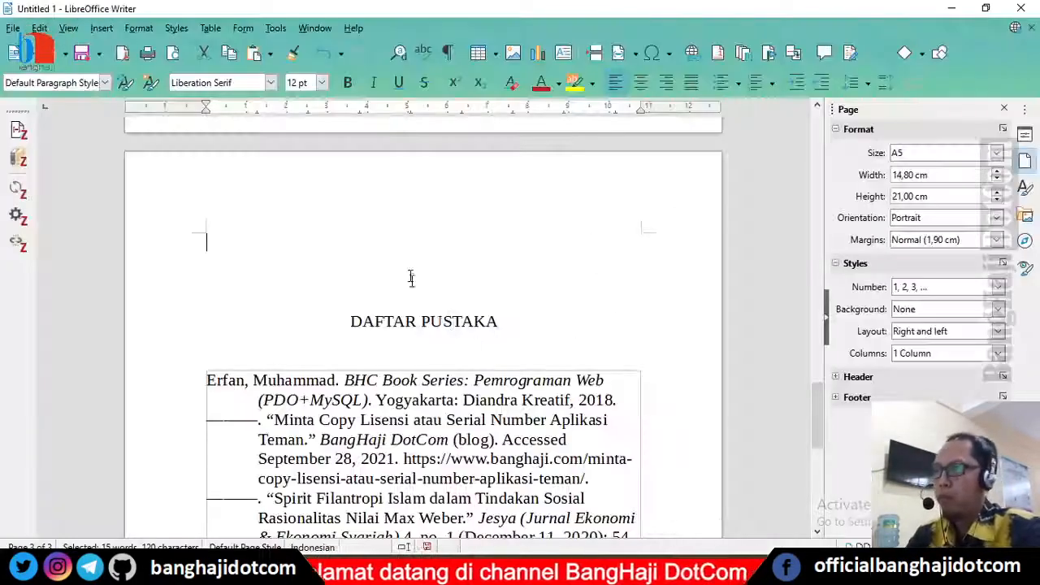
scroll(478, 321, up, 10)
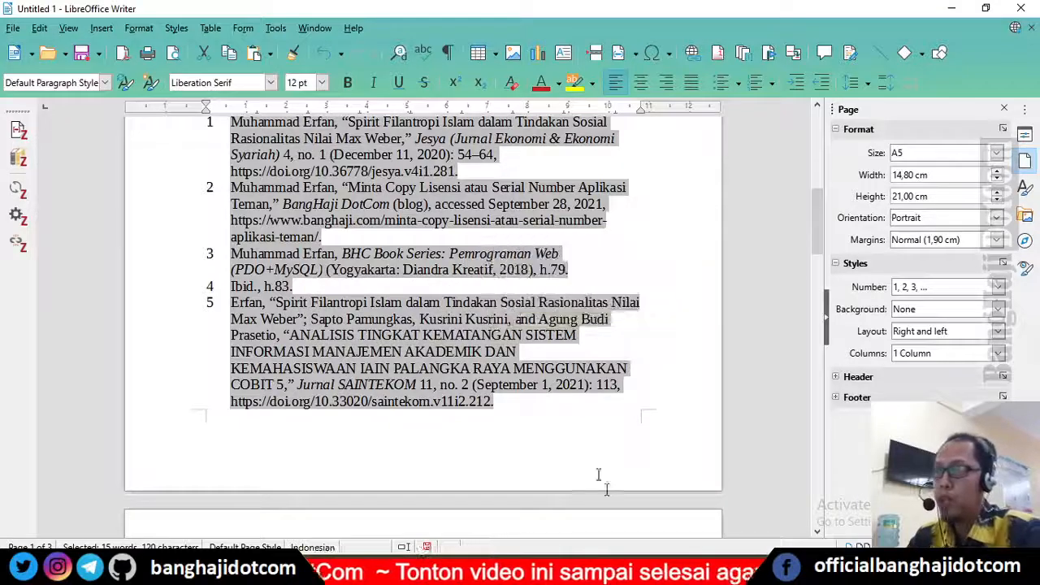
key(alt+Tab)
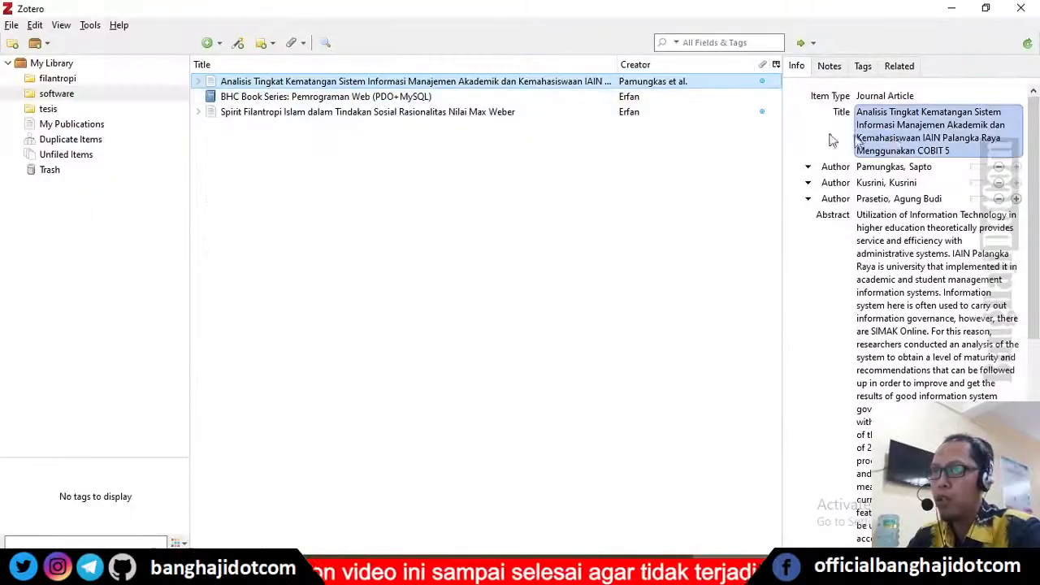
key(alt+Tab)
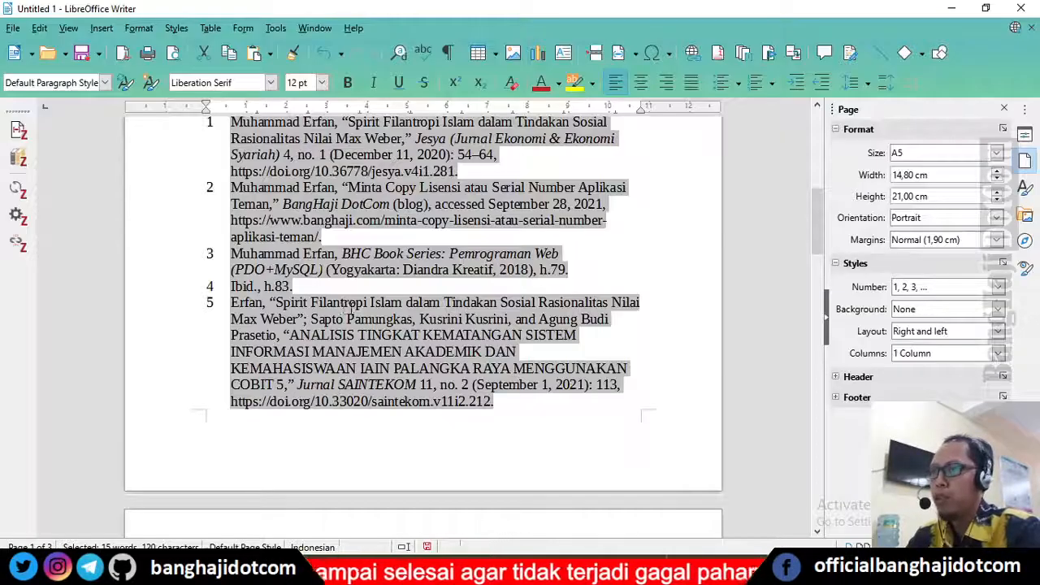
scroll(352, 308, down, 15)
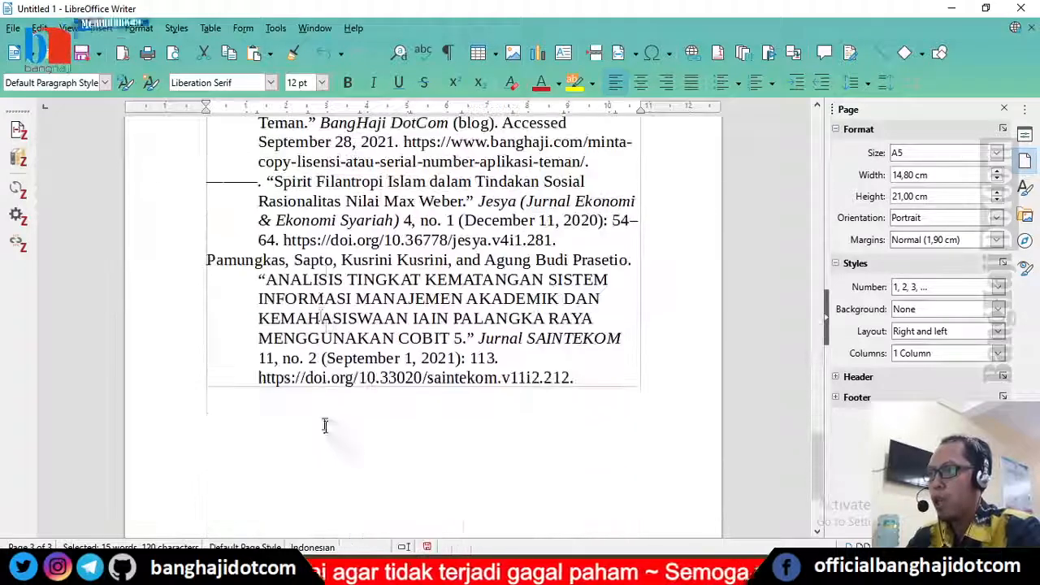
click(321, 272)
scroll(585, 302, up, 3)
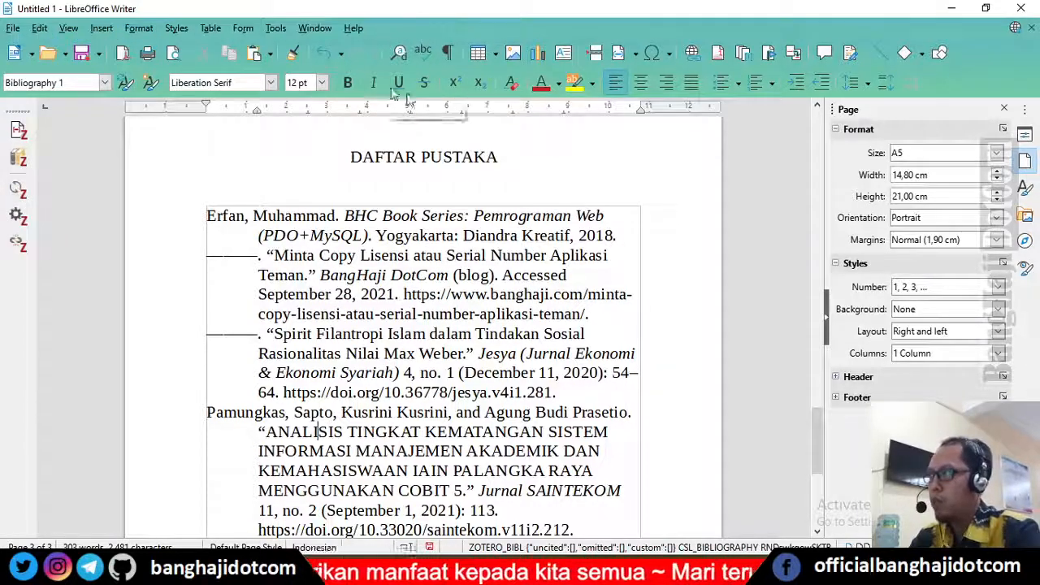
click(18, 194)
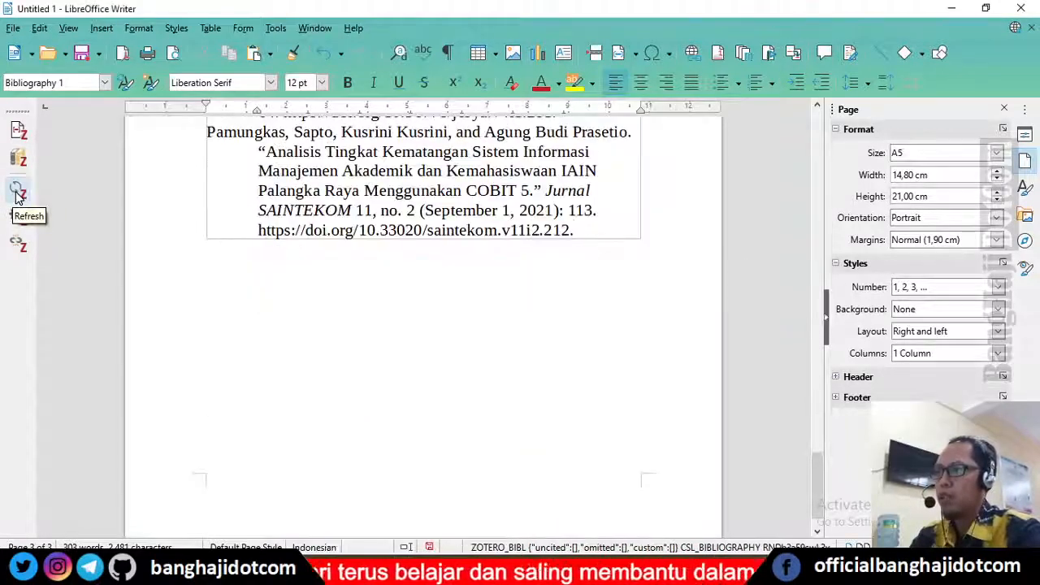
Step: Review the Pamungkas title in the updated bibliography and footnotes
scroll(492, 290, up, 6)
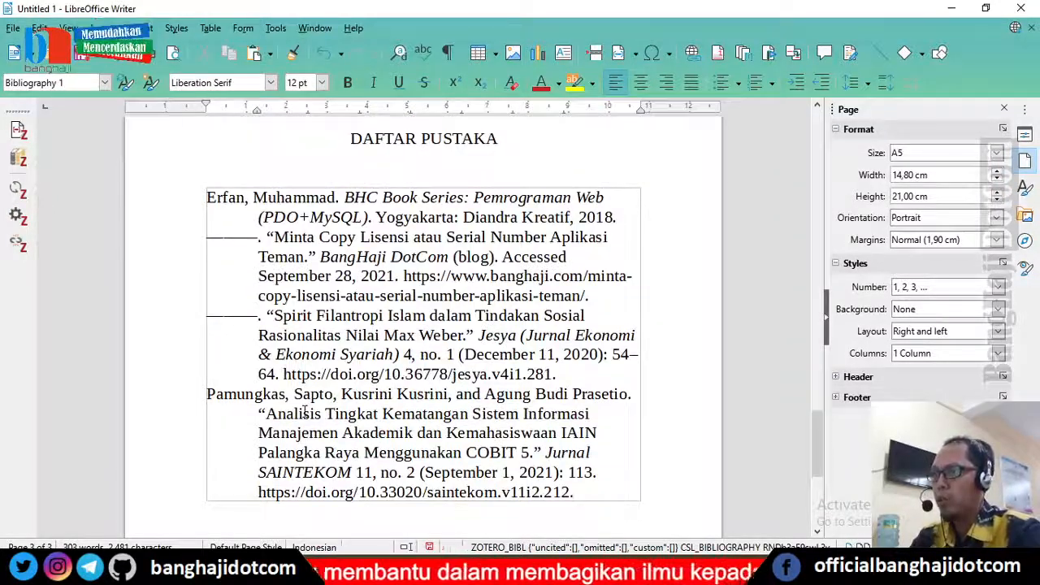
drag(266, 415, 514, 453)
click(446, 433)
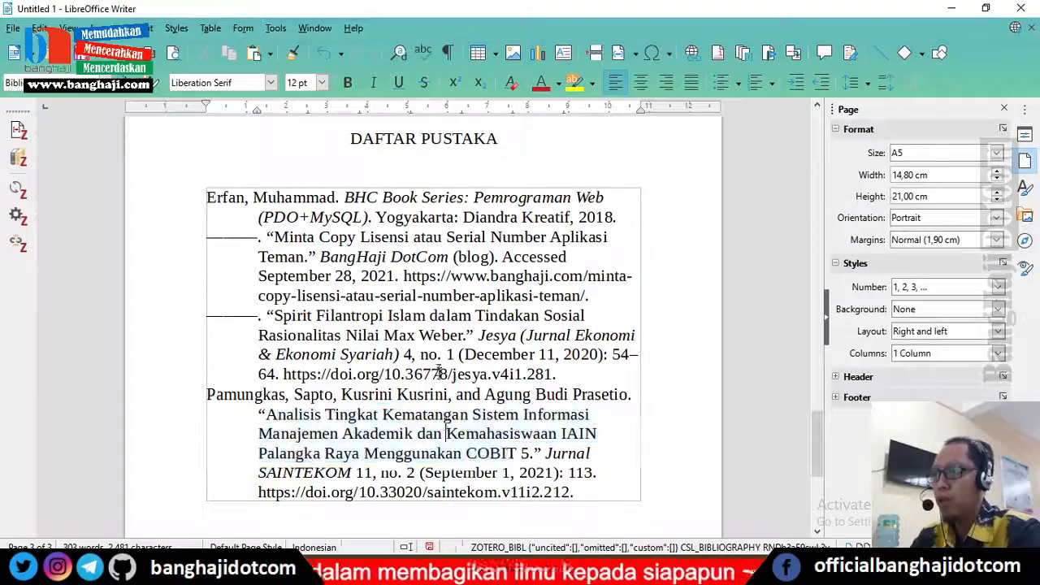
scroll(435, 359, up, 6)
scroll(433, 356, up, 10)
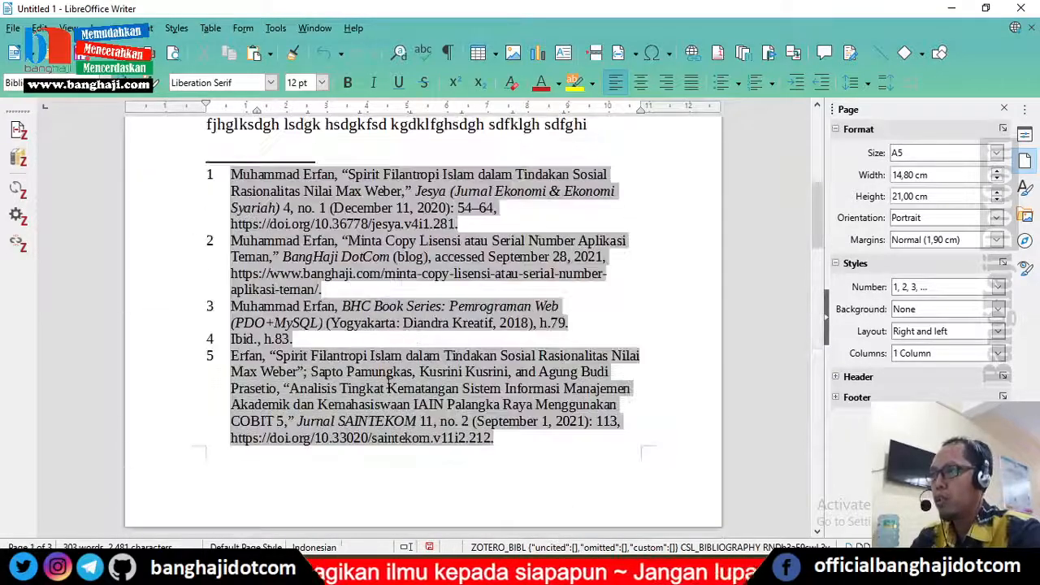
drag(359, 389, 427, 390)
click(362, 404)
scroll(524, 377, up, 5)
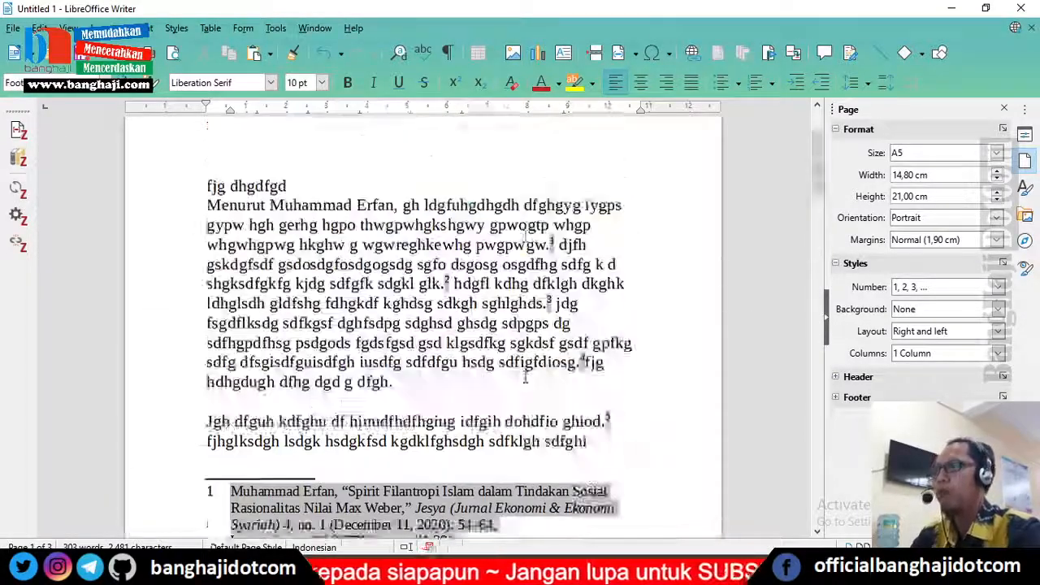
scroll(478, 381, down, 15)
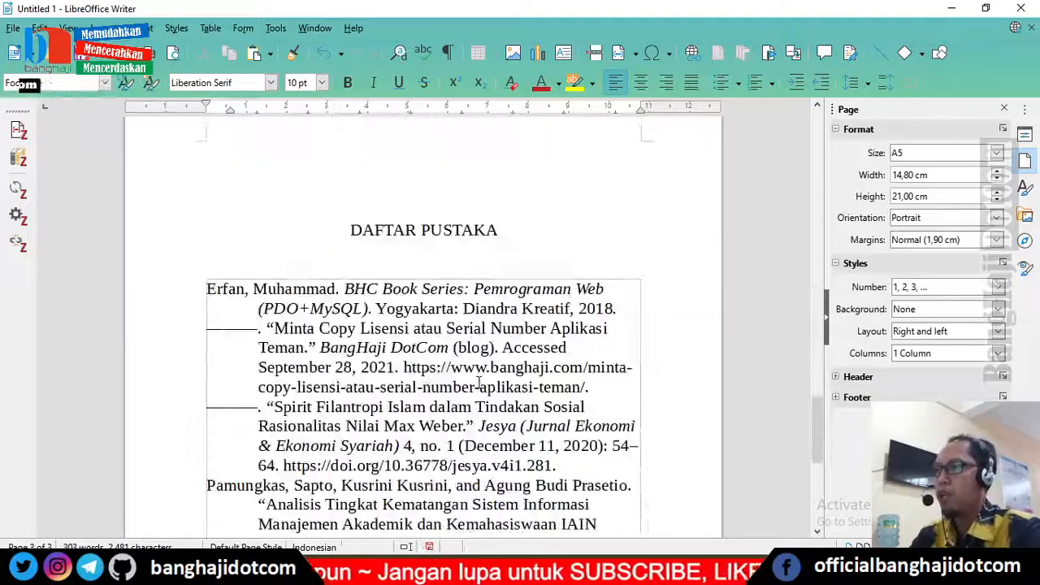
Step: Delete the existing bibliography under DAFTAR PUSTAKA and insert a fresh Zotero bibliography in its place
drag(374, 270, 424, 490)
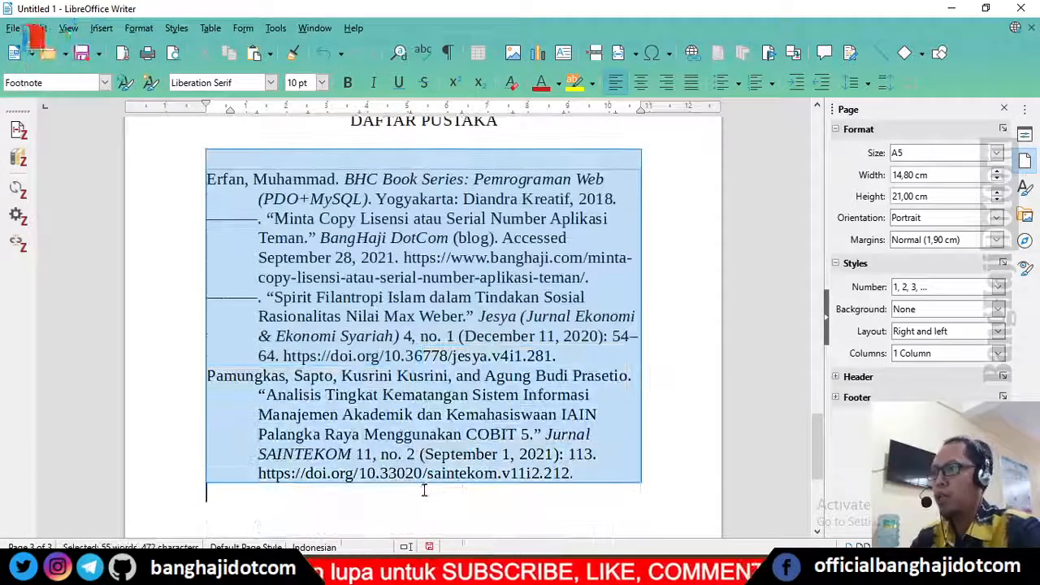
key(Delete)
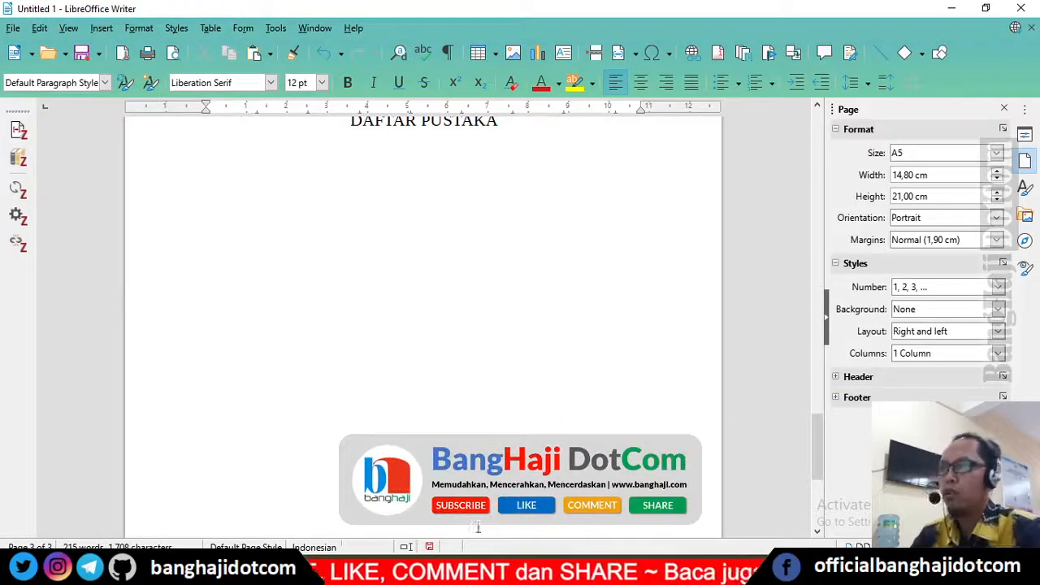
scroll(351, 367, up, 3)
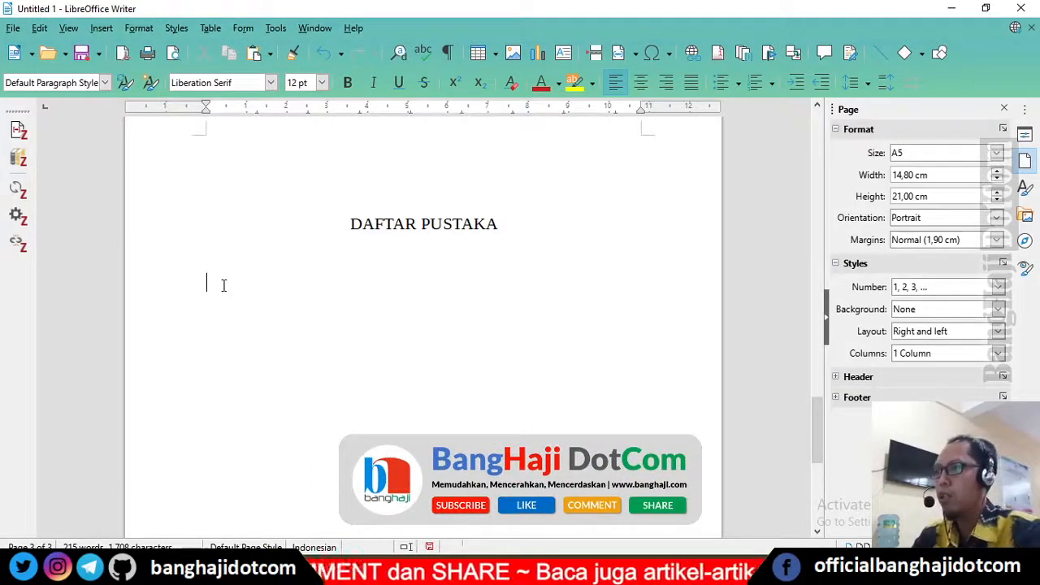
click(19, 165)
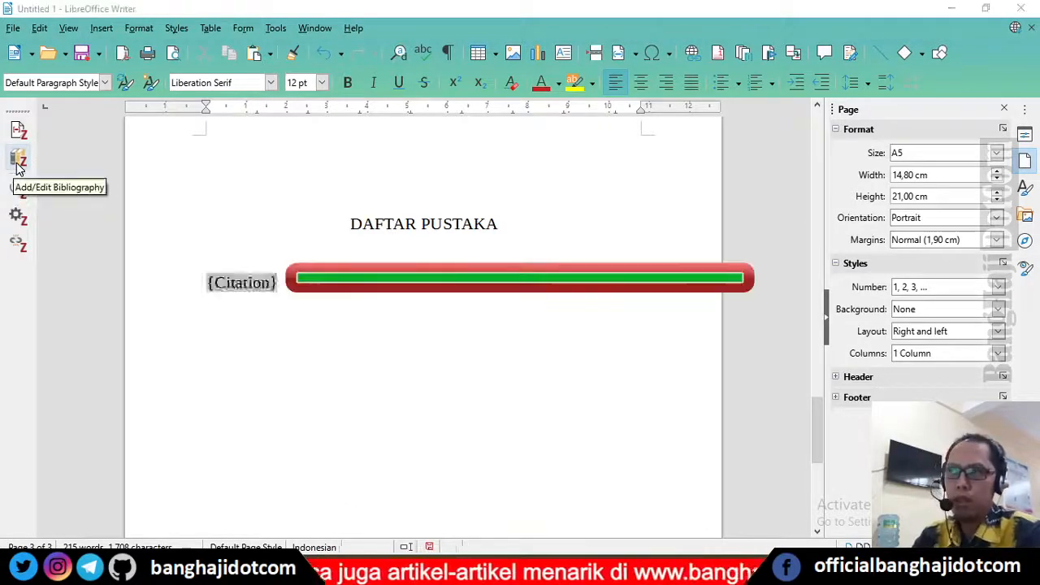